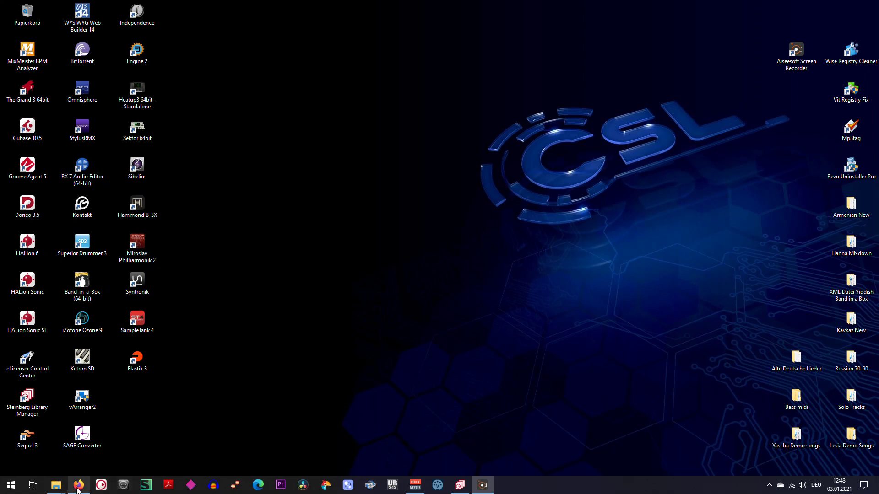
mouse_move(77, 488)
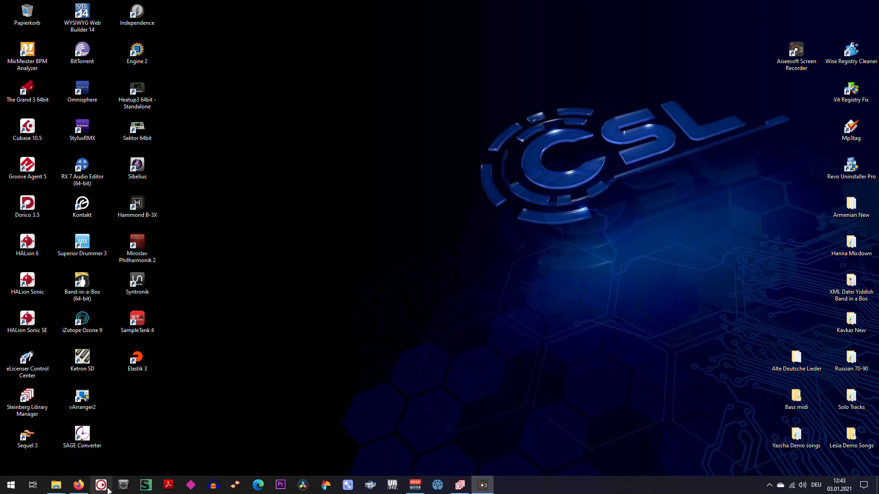
click(70, 457)
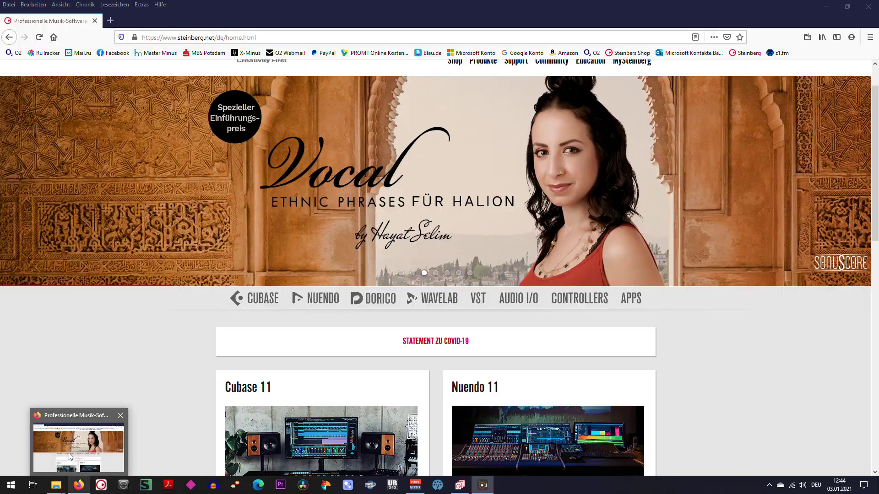
click(70, 457)
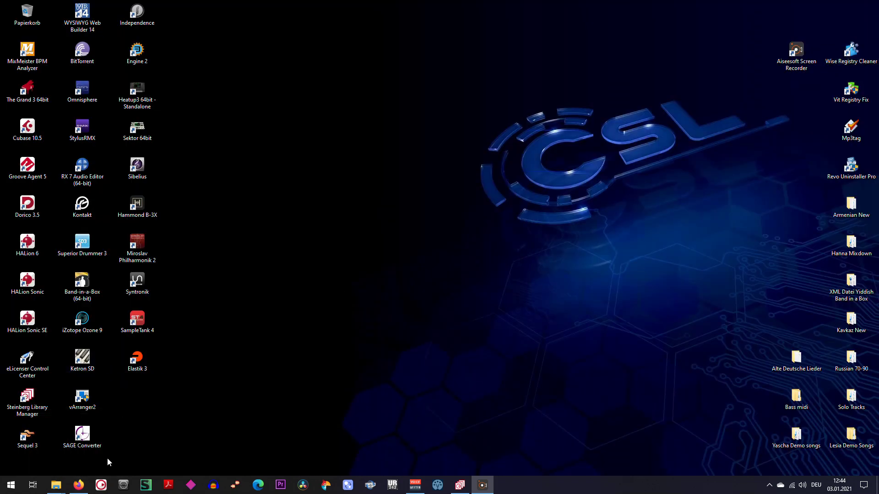
Step: Switch to Steinberg Library Manager and show the options containing the library default location
click(460, 485)
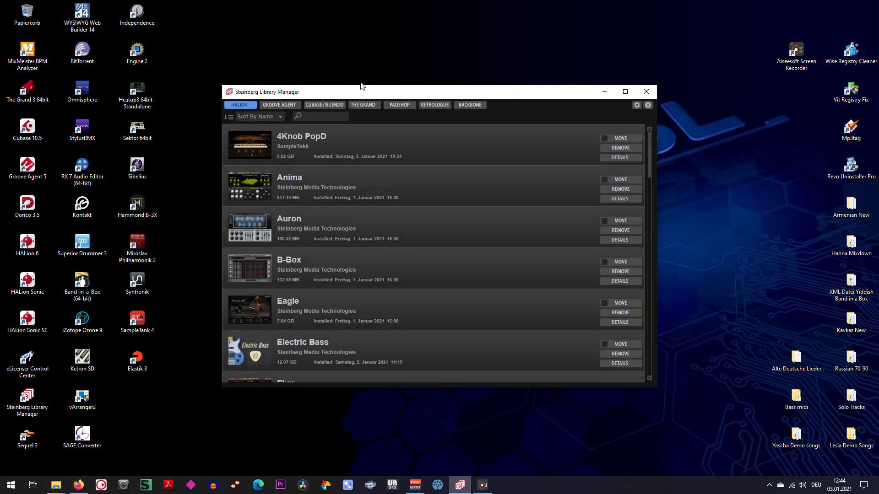
drag(377, 91, 350, 157)
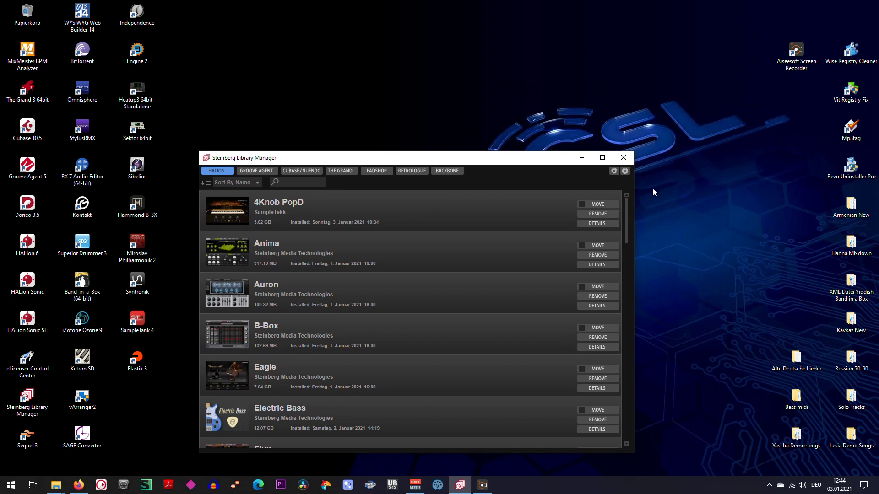
click(615, 172)
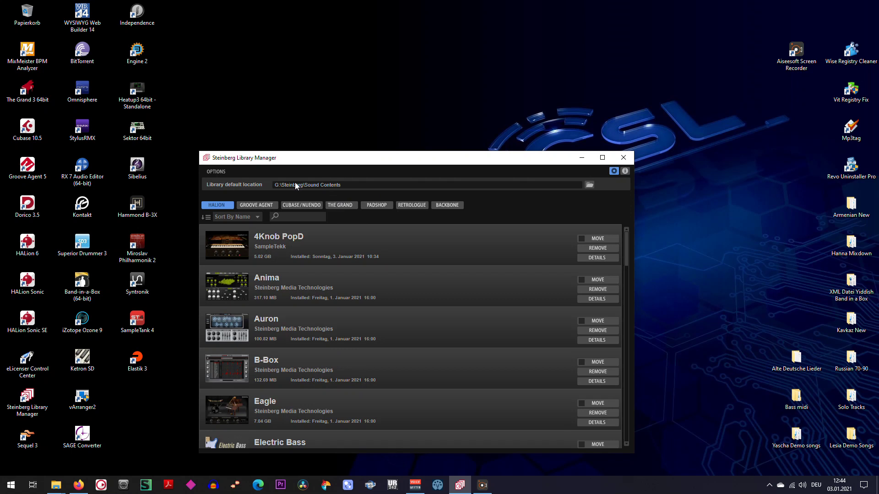
drag(363, 160, 372, 150)
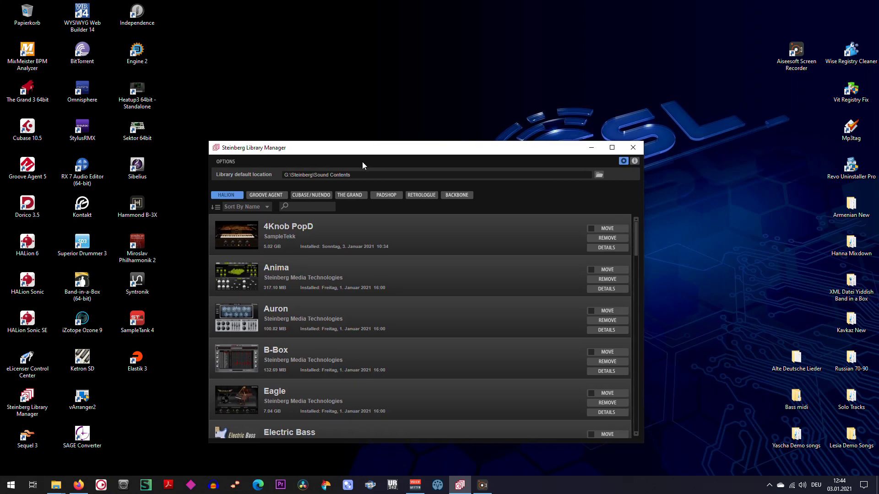
drag(368, 161, 378, 157)
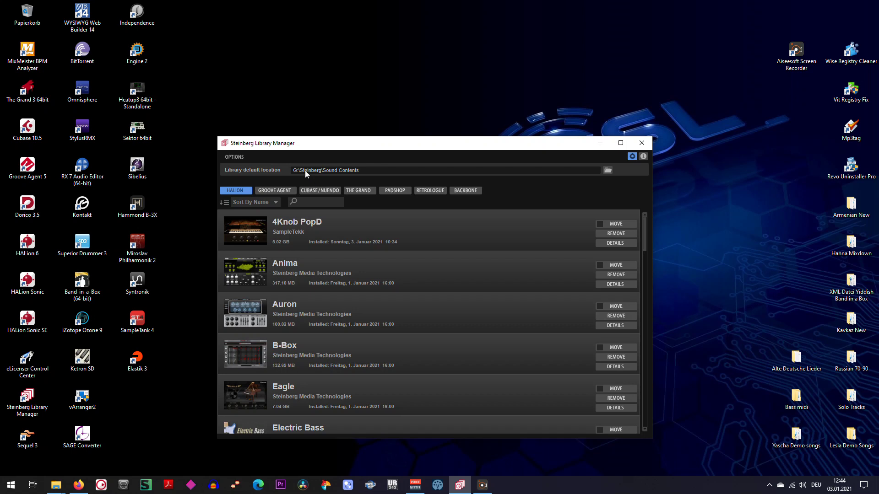
drag(419, 144, 403, 154)
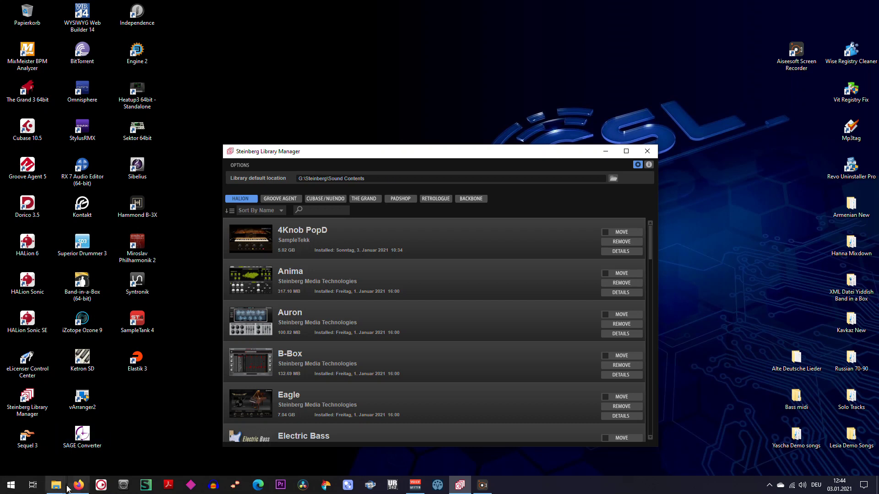
Step: In File Explorer, look through the Steinberg\Sound Contents folder on volume G:, then return to its parent folder
mouse_move(64, 489)
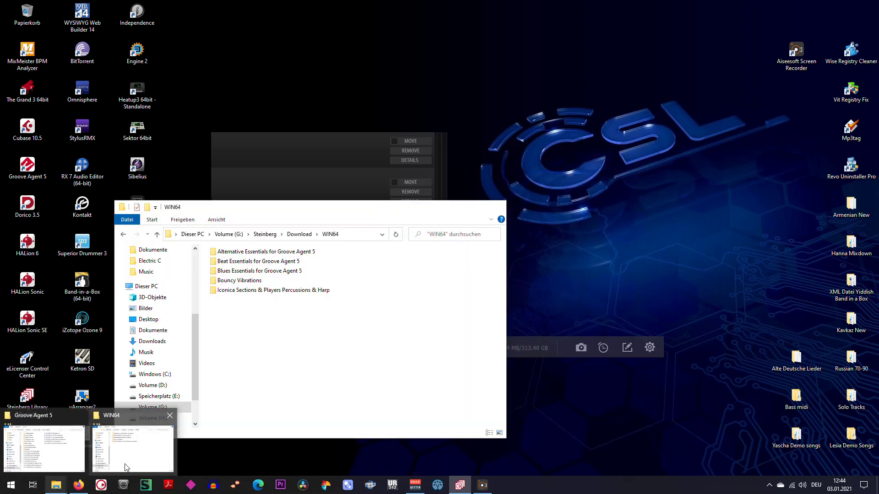
click(126, 467)
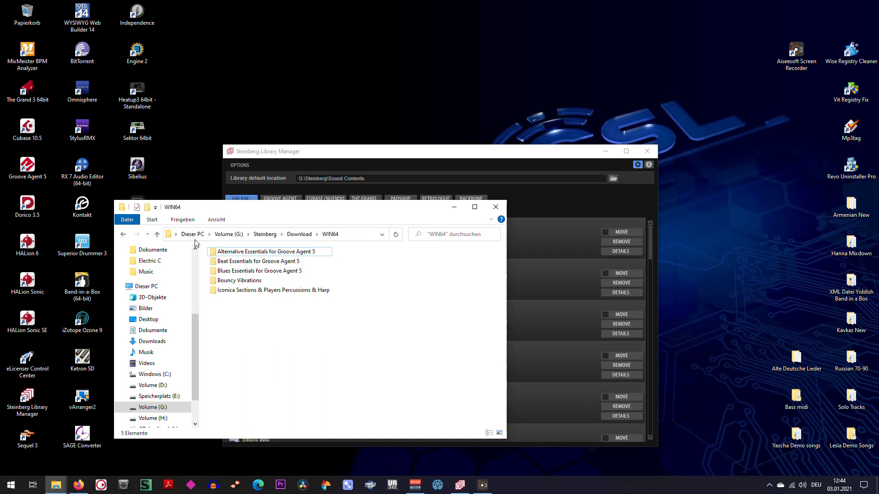
click(160, 407)
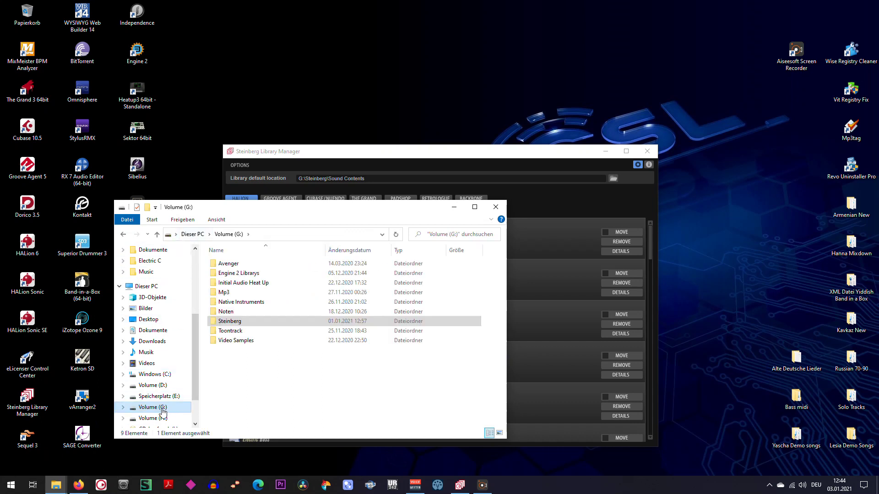
double_click(230, 321)
click(248, 283)
double_click(252, 287)
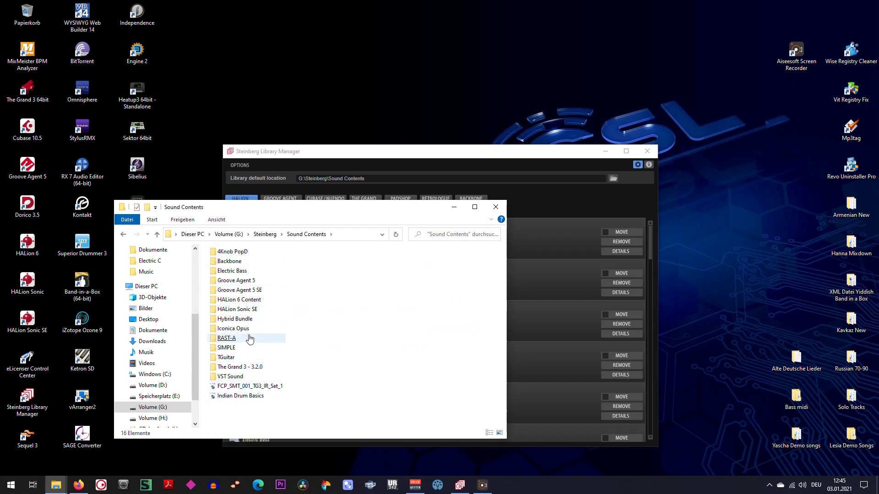
click(157, 234)
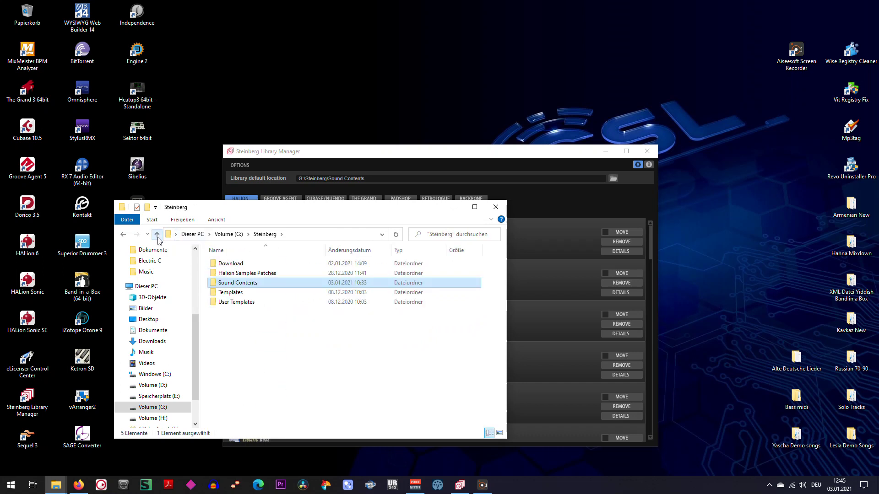
Step: Back in Steinberg Library Manager, browse to Sound Contents in the default location's folder chooser and cancel without choosing a folder
click(507, 153)
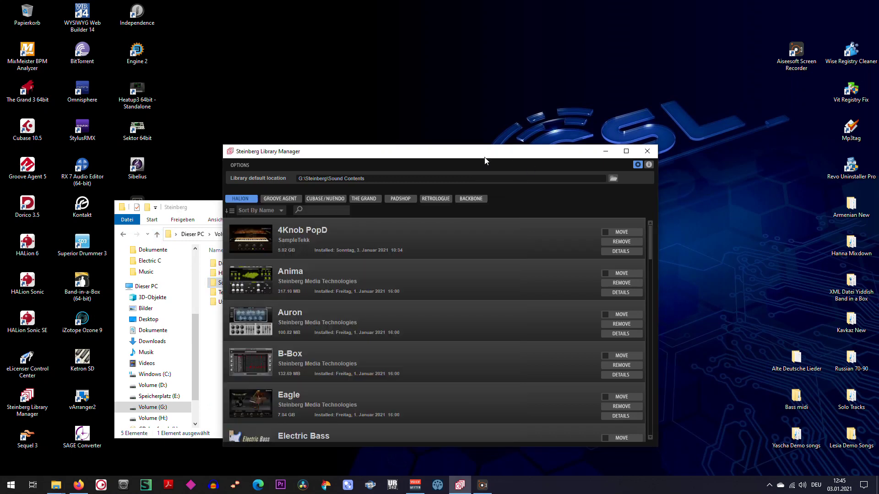
click(639, 166)
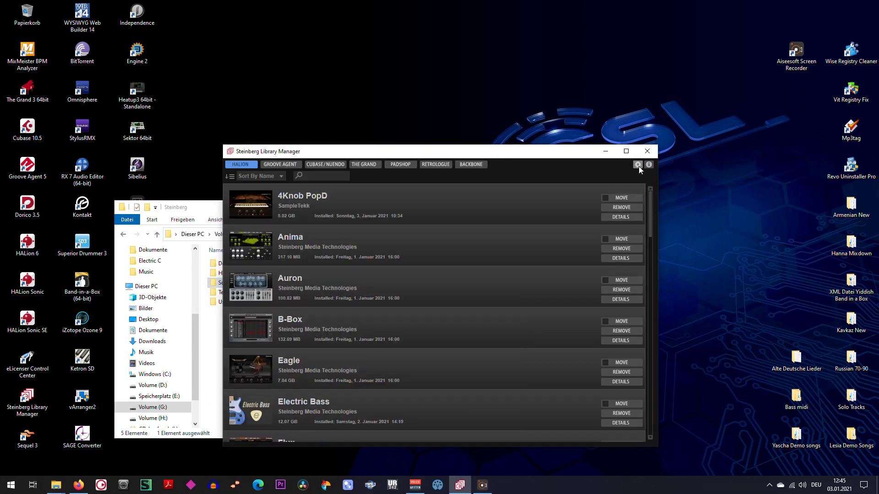
click(638, 166)
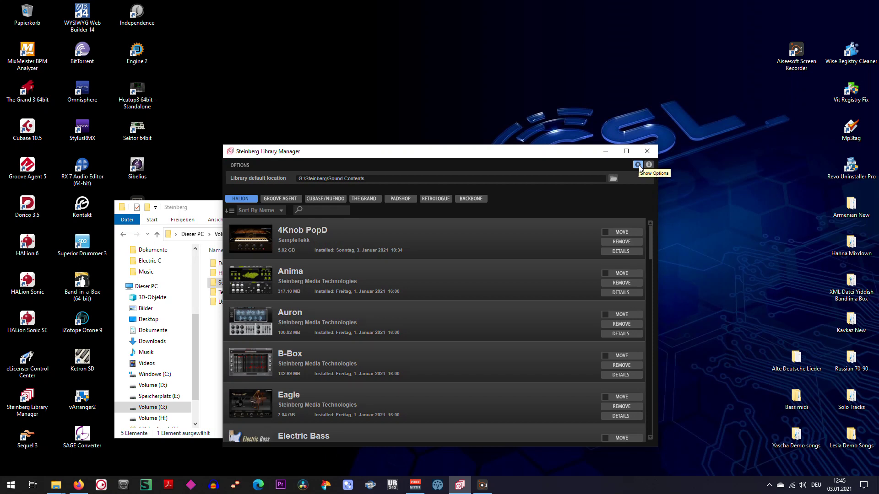
click(615, 180)
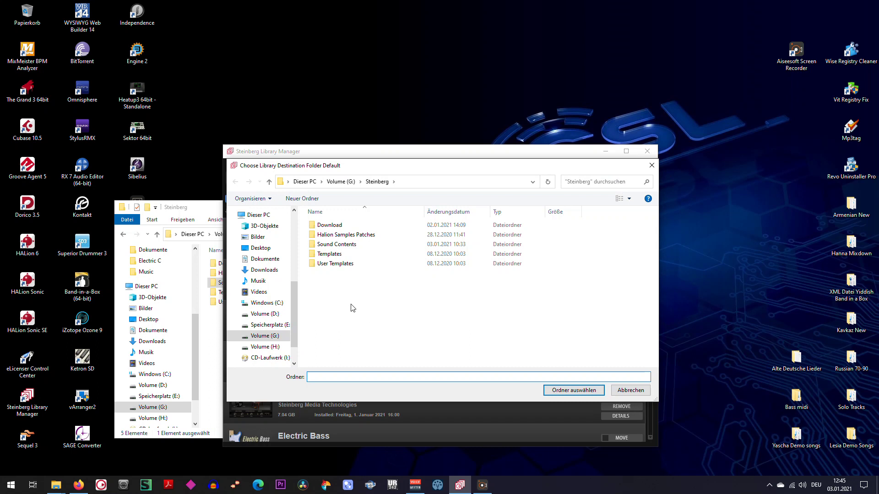
double_click(349, 245)
click(366, 331)
click(634, 393)
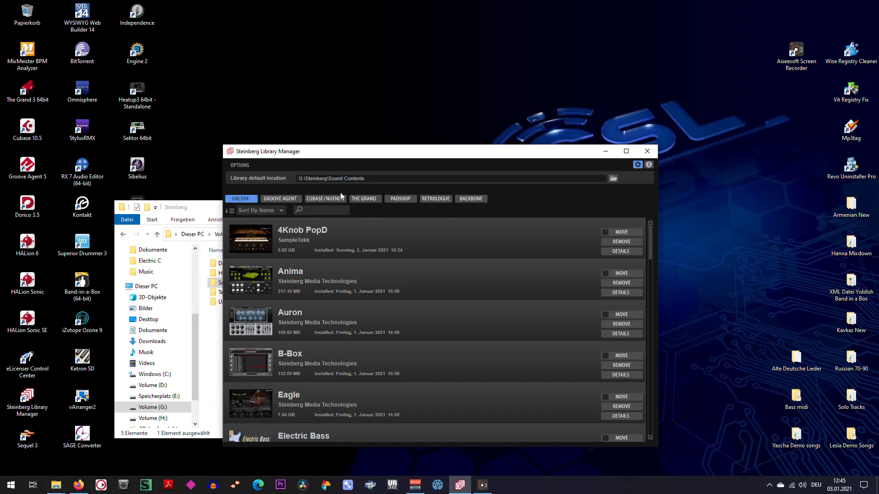
drag(403, 153, 408, 135)
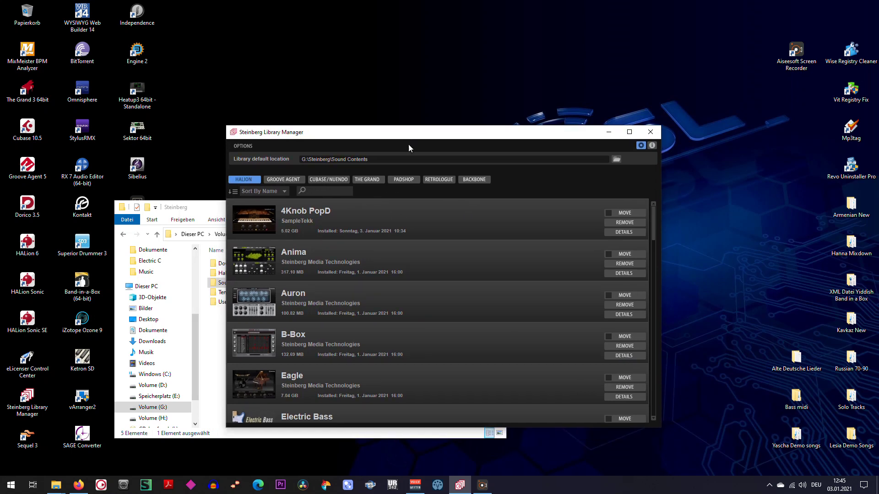
Step: In File Explorer, open G:\Steinberg\Download\WIN64 to view the downloaded content folders
click(224, 378)
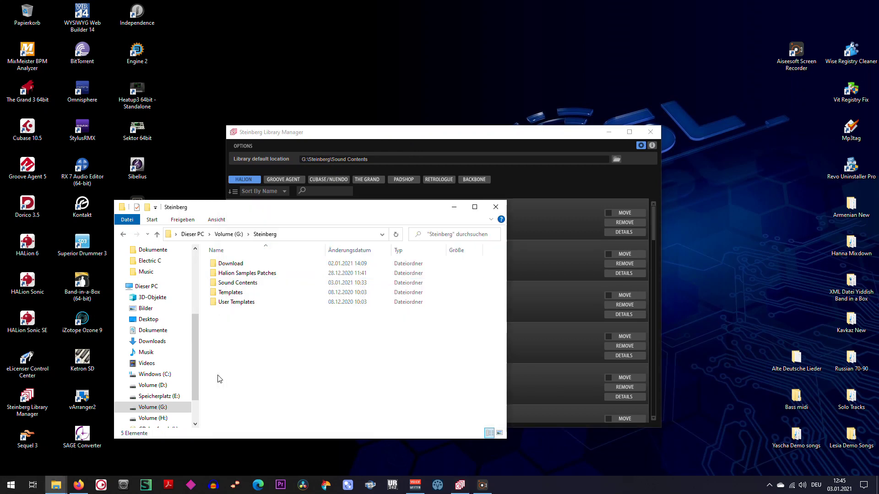
click(157, 235)
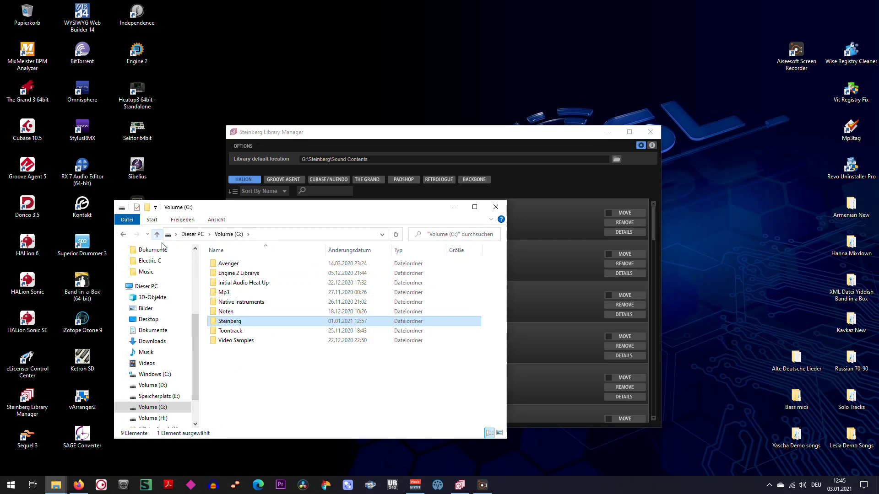
double_click(231, 322)
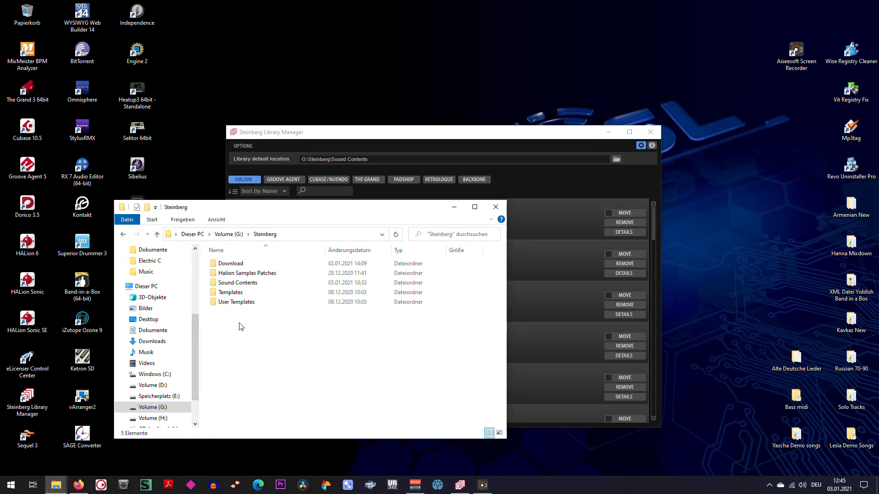
double_click(238, 268)
double_click(233, 265)
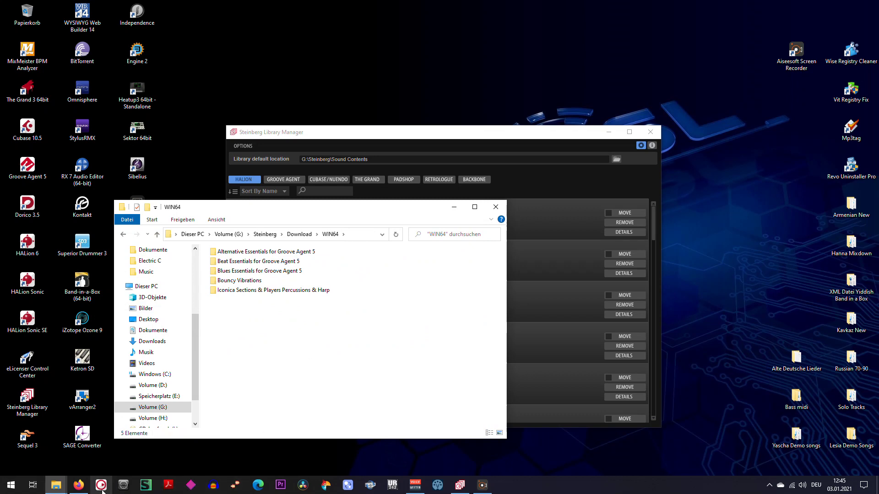
Step: Open Steinberg Download Assistant and display its settings for the download storage location
mouse_move(462, 489)
click(460, 485)
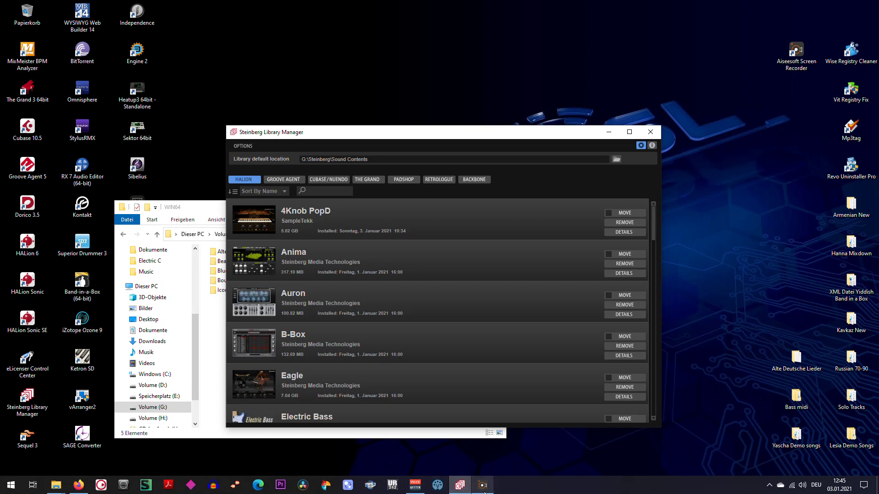
click(101, 486)
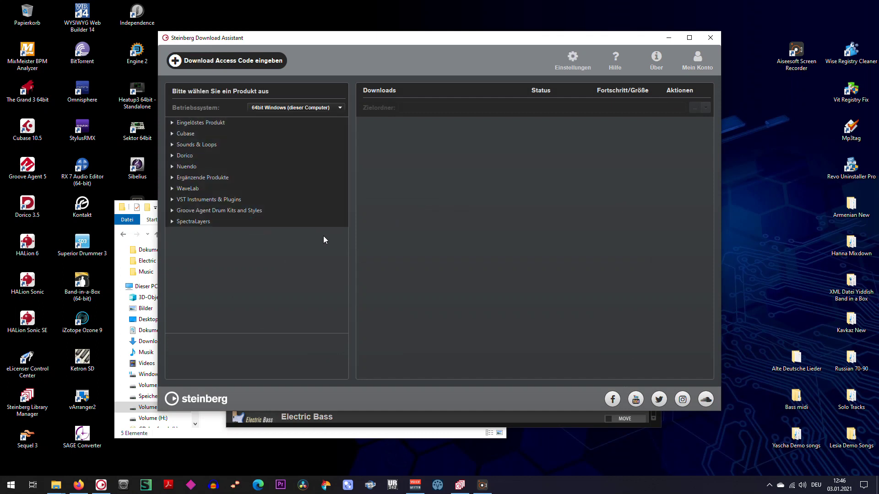
click(576, 59)
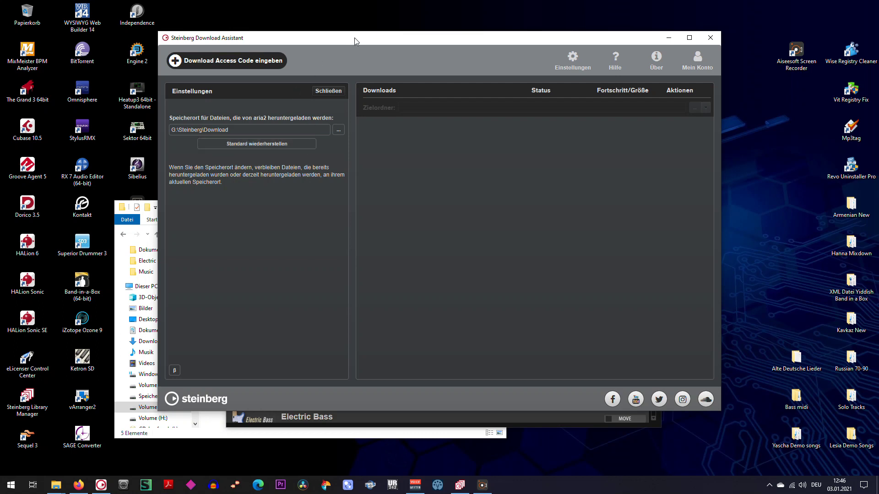
drag(354, 37, 383, 61)
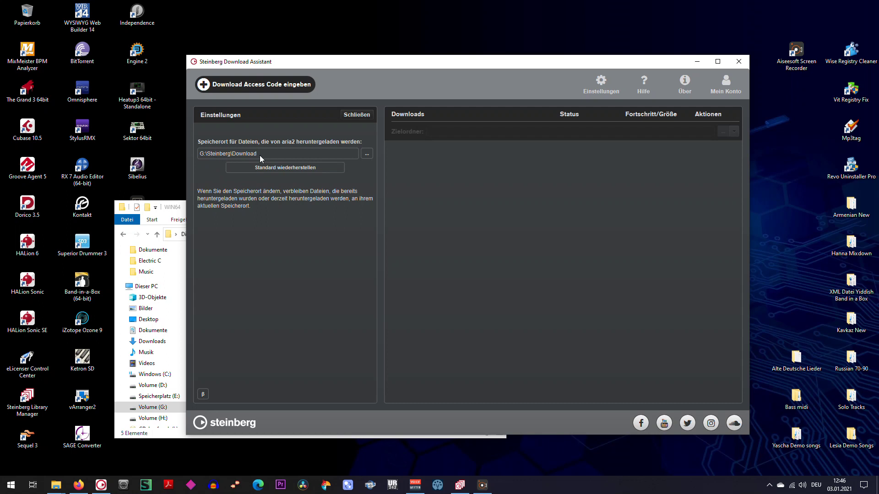
Step: Browse to G:\Steinberg\Download in the download location's folder chooser and cancel without changing the folder
click(367, 153)
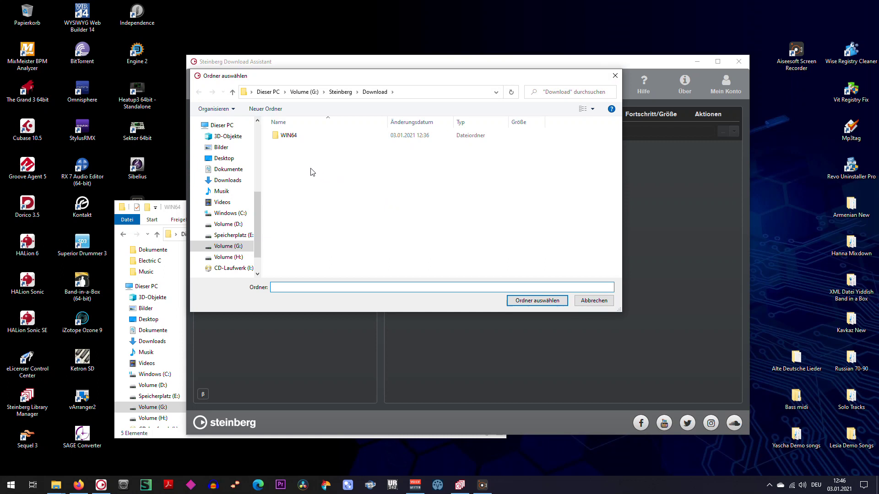
click(233, 93)
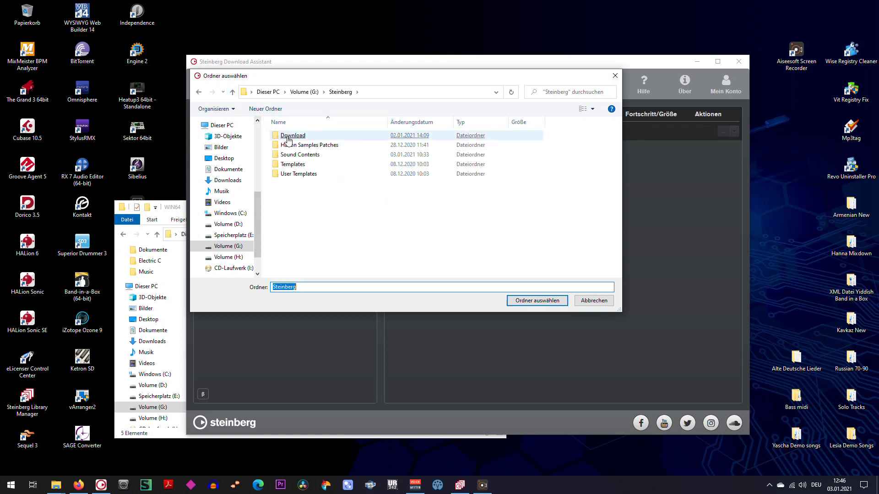
click(232, 93)
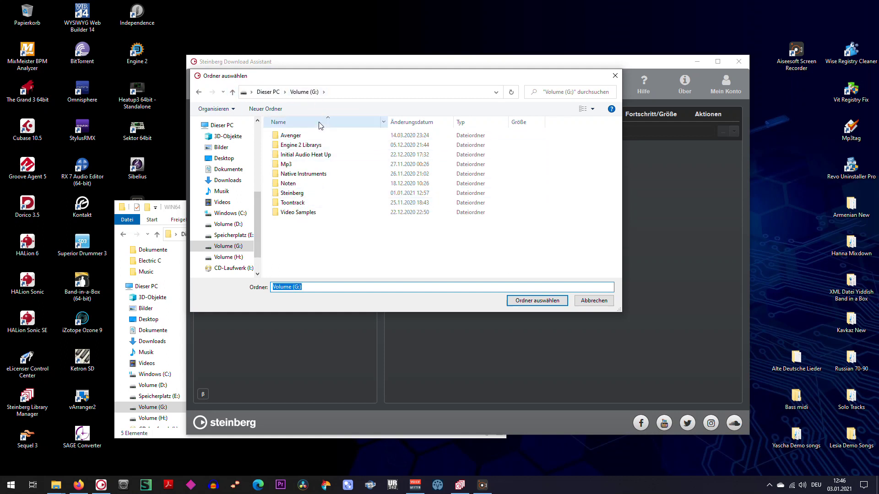
double_click(308, 195)
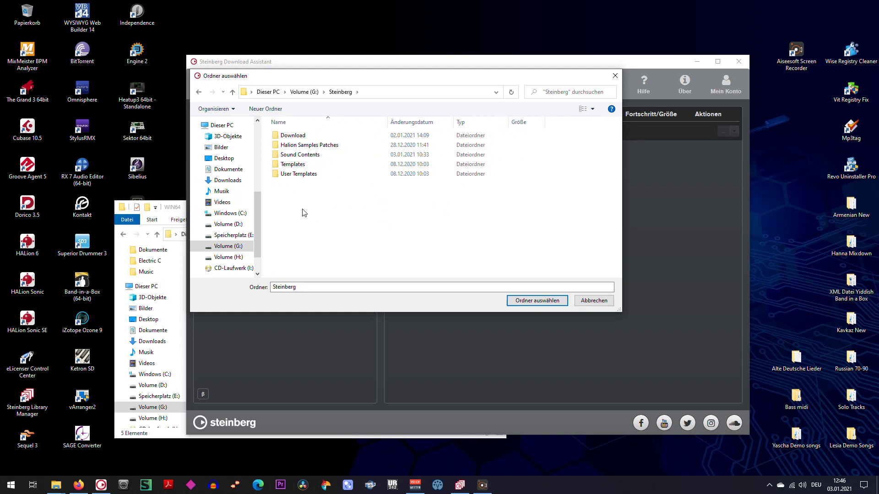
click(307, 136)
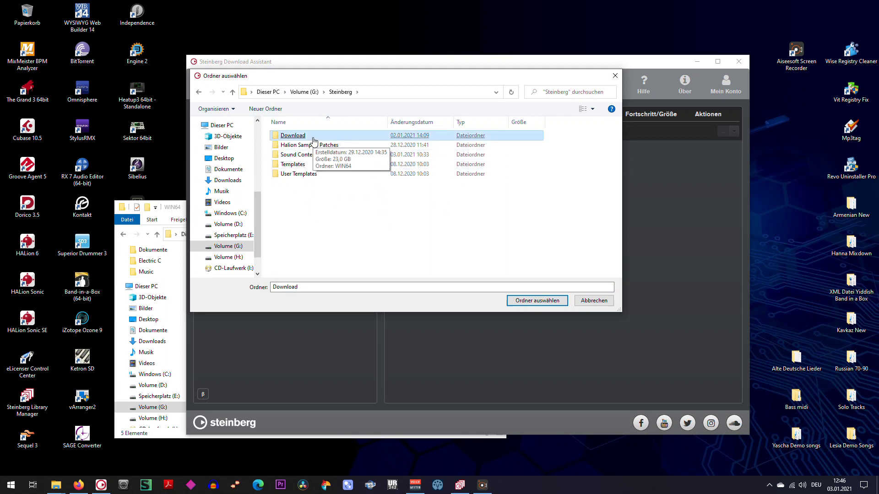
double_click(313, 138)
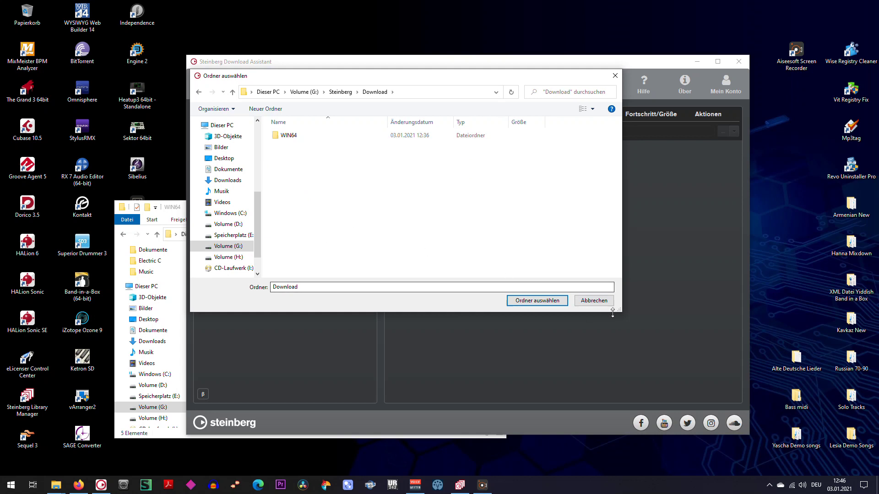
click(596, 302)
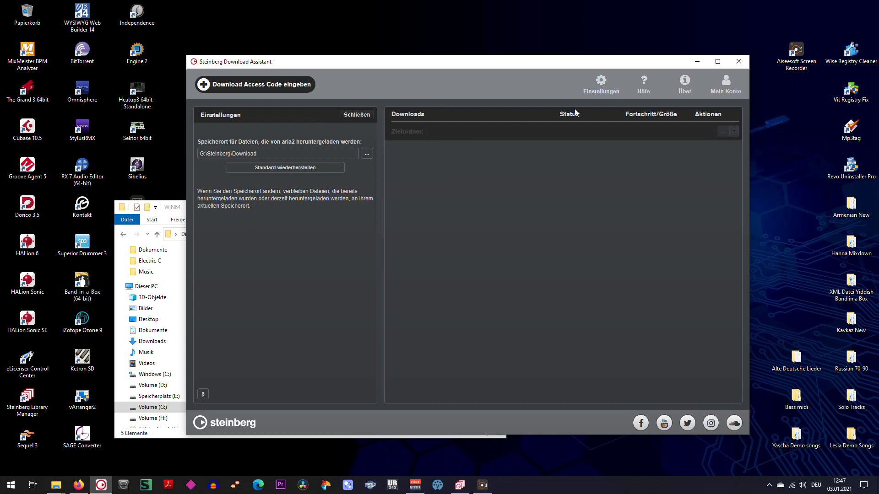
Step: Leave the download settings, view the Alternative Essentials downloads under Groove Agent Drum Kits and Styles, and close Steinberg Download Assistant
click(608, 86)
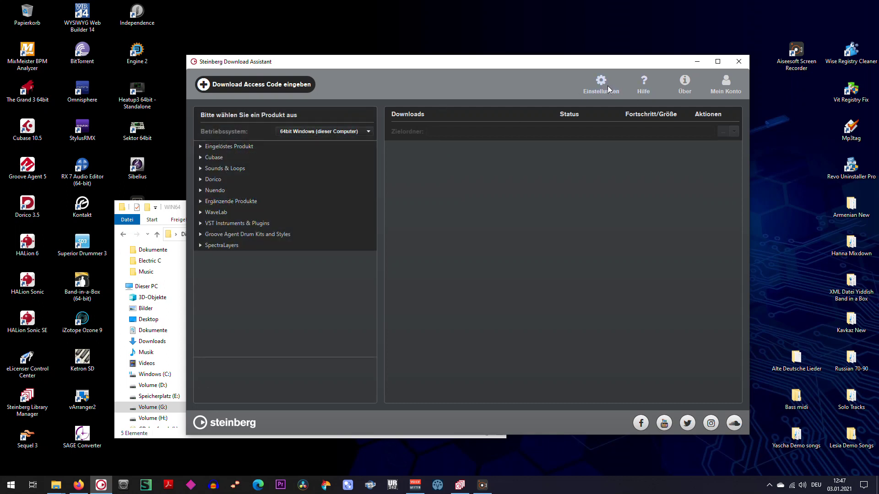
click(200, 235)
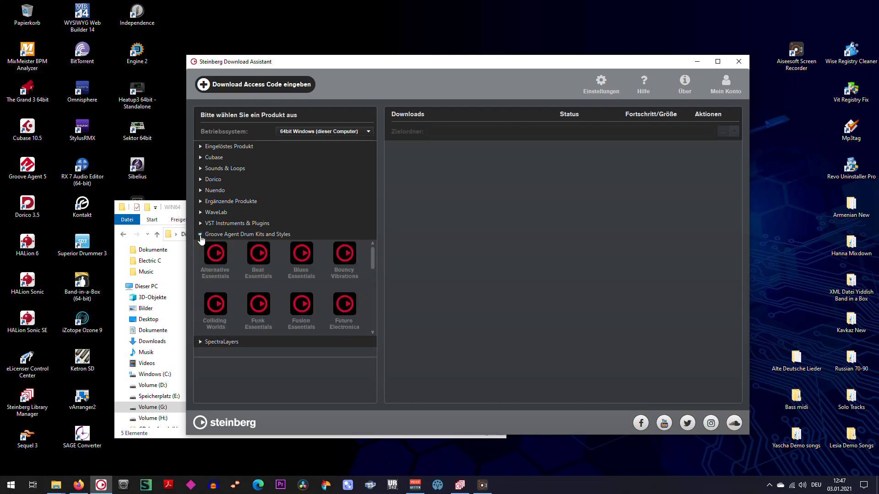
click(216, 257)
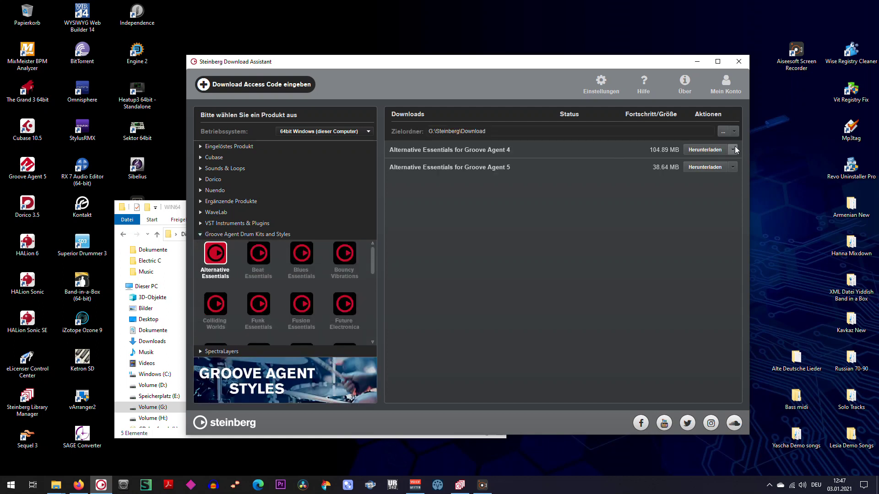
click(742, 65)
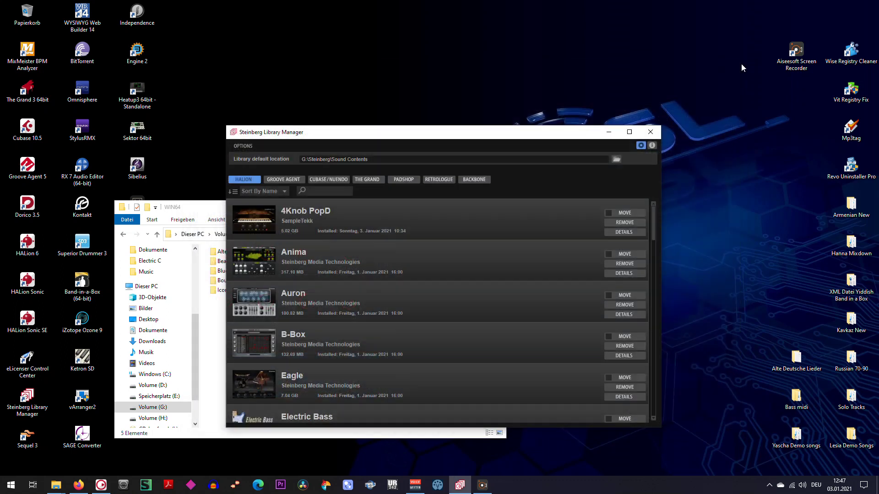
Step: Minimize Steinberg Library Manager and reopen the WIN64 download folder in File Explorer to view the Alternative Essentials for Groove Agent 5 folder
drag(499, 135, 517, 126)
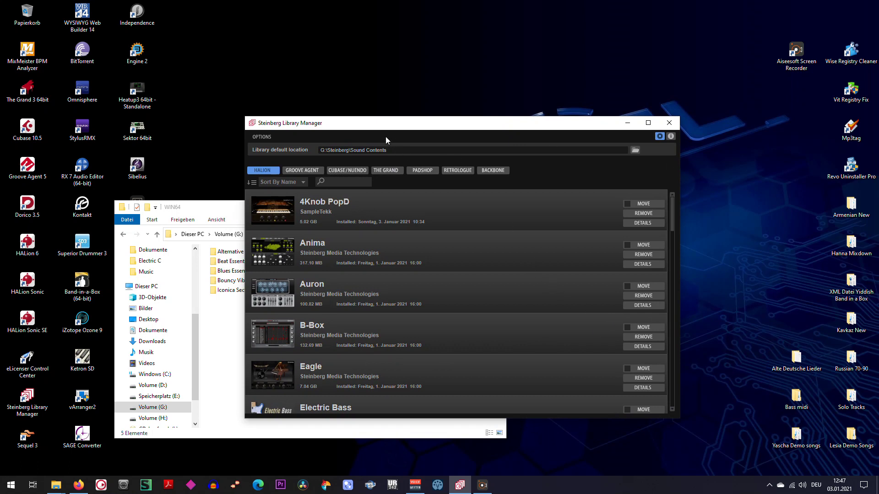
click(627, 127)
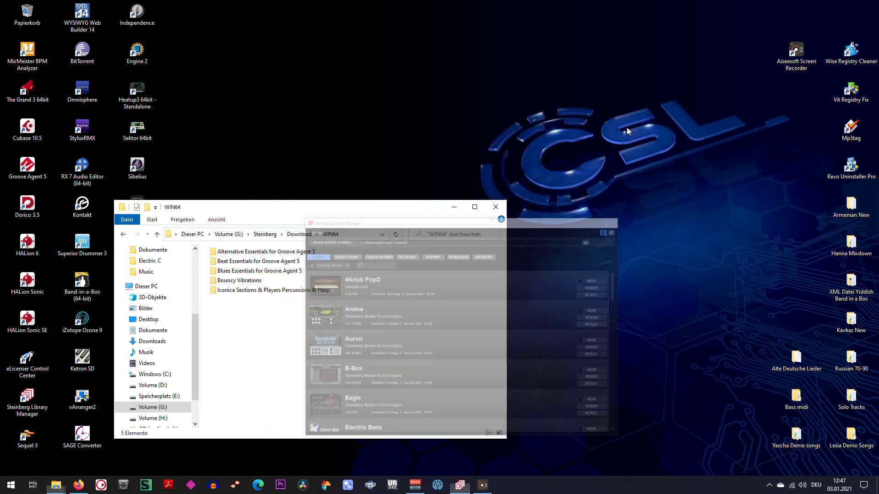
click(157, 234)
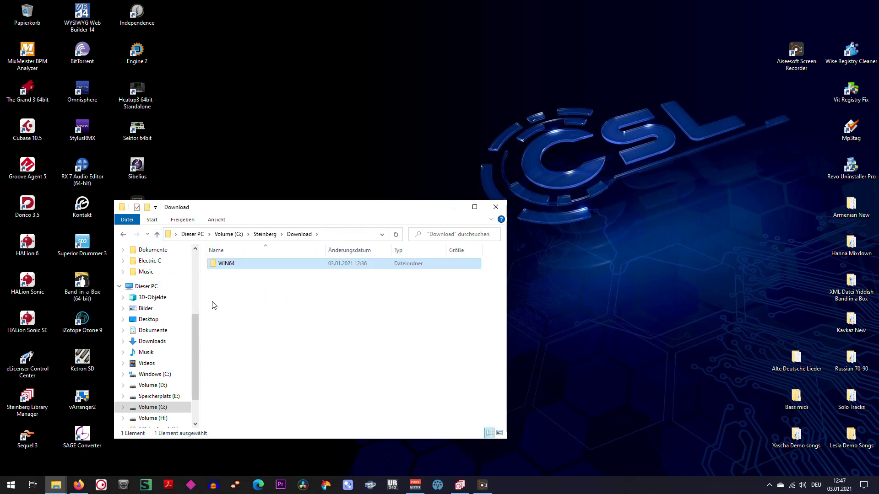
click(157, 235)
double_click(228, 263)
click(232, 266)
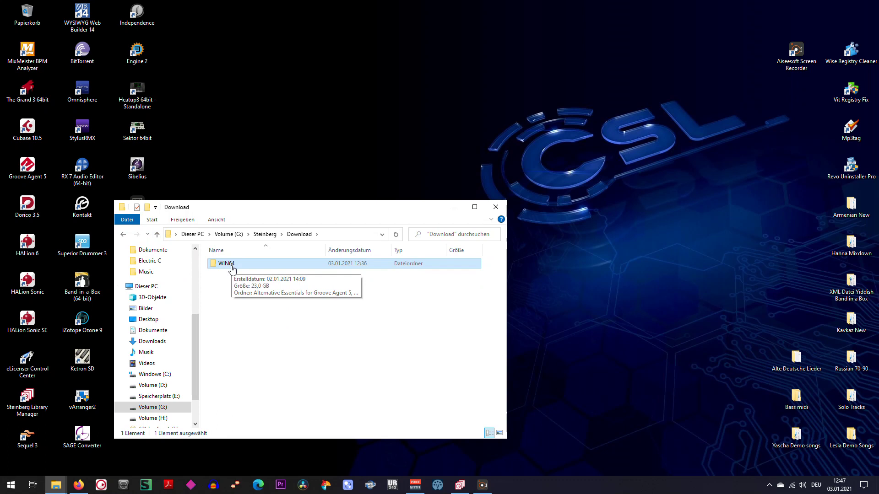
double_click(232, 266)
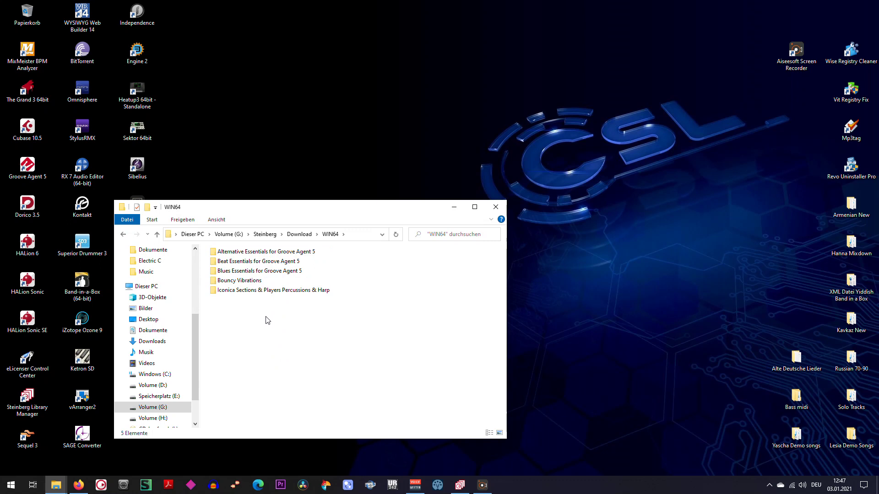
click(281, 252)
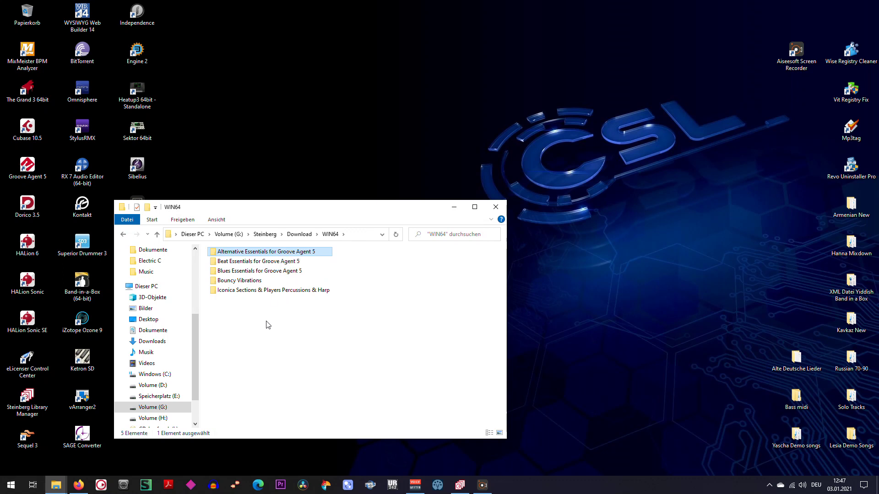
click(288, 345)
Step: Open a second File Explorer window beside the WIN64 window and go to G:\Steinberg\Sound Contents in it
key(super+e)
drag(287, 212, 452, 191)
drag(348, 306, 357, 374)
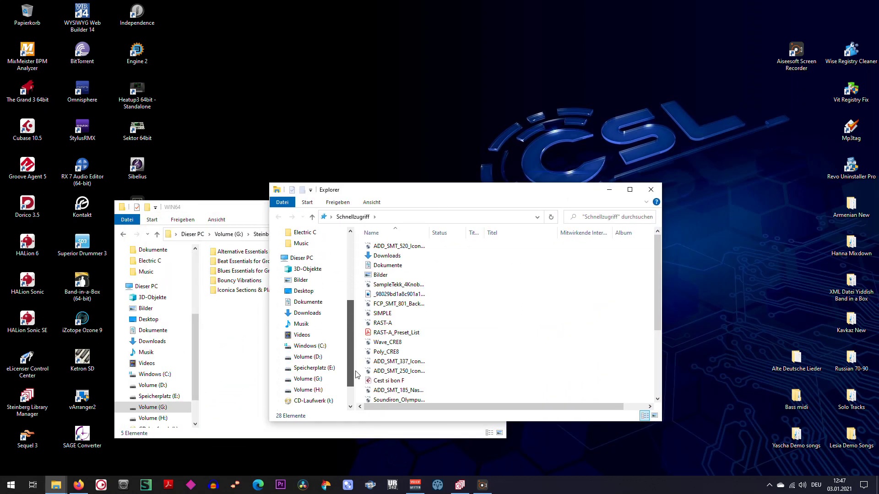
click(308, 379)
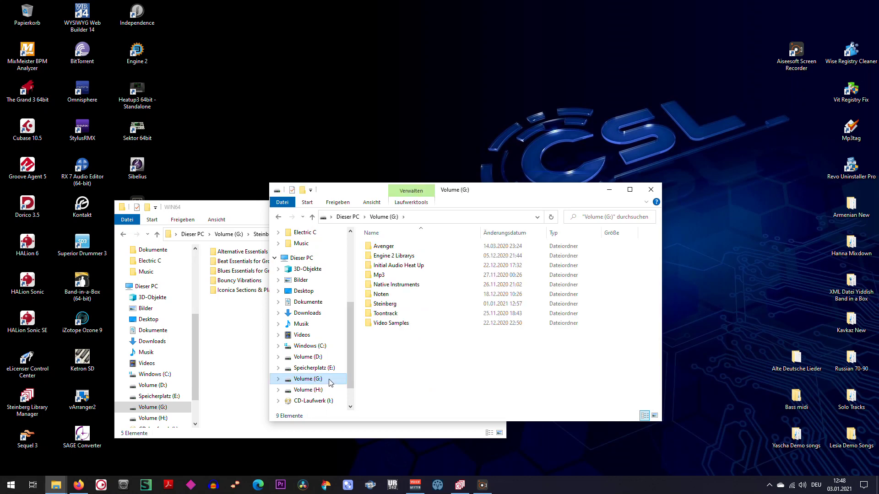
double_click(392, 304)
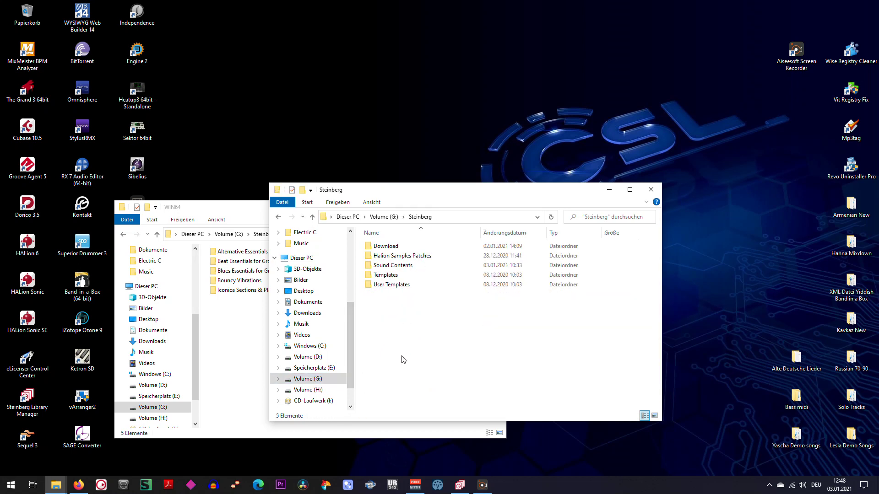
click(393, 248)
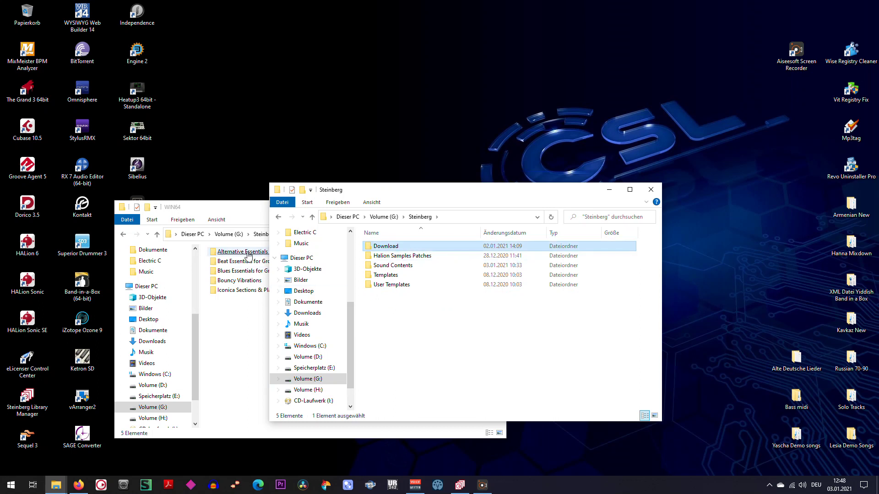
click(395, 267)
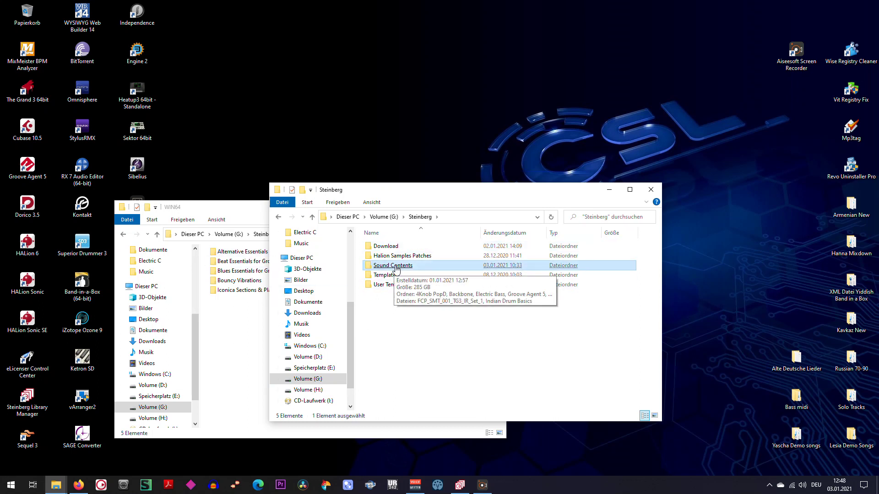
double_click(396, 269)
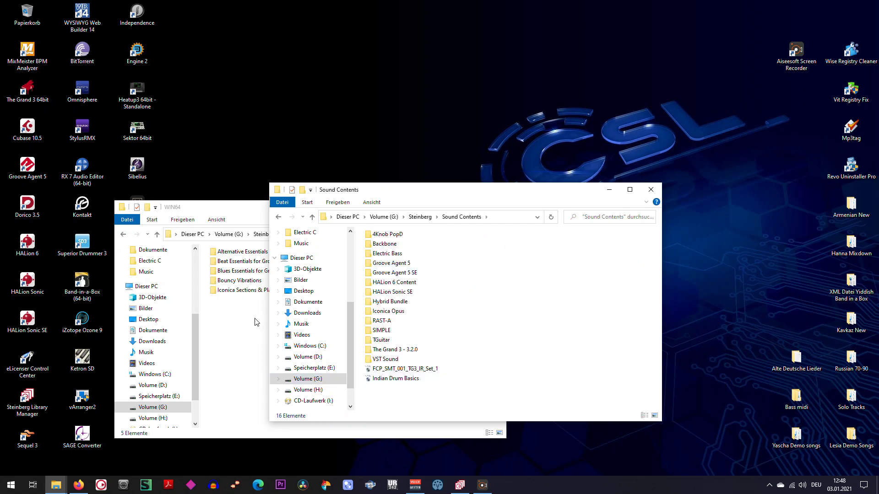
Step: Open the Groove Agent 5 folder inside Sound Contents in the second File Explorer window
drag(239, 211, 232, 205)
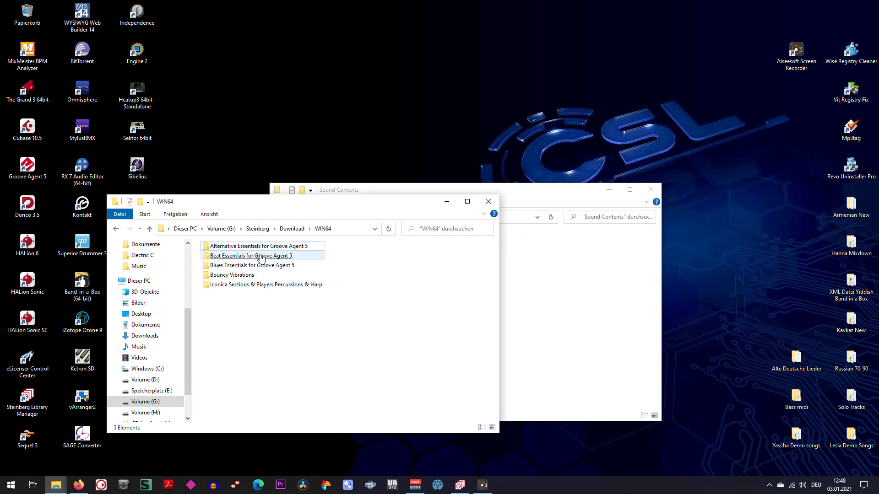
click(559, 203)
click(403, 267)
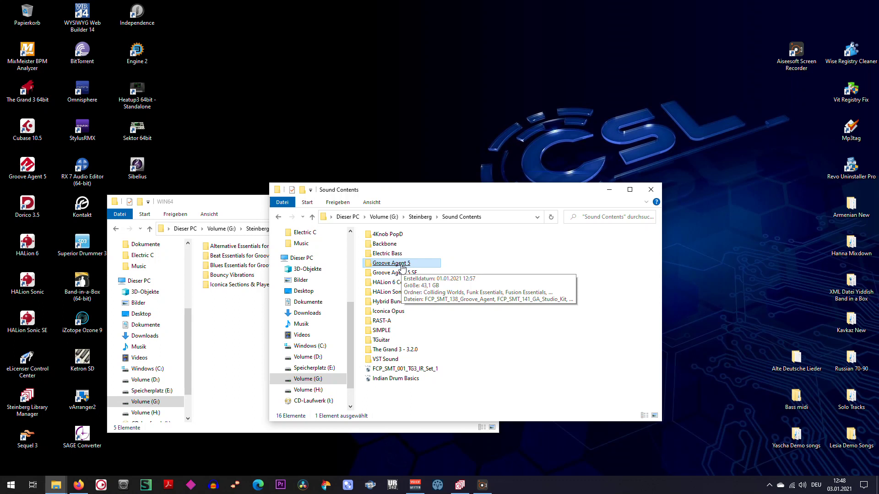
double_click(403, 268)
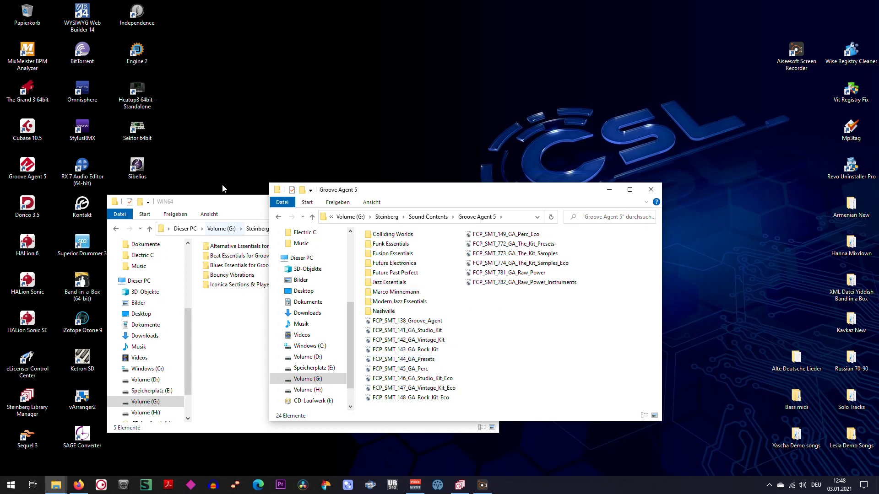
Step: Move the Alternative Essentials for Groove Agent 5 folder from WIN64 into the Groove Agent 5 folder of Sound Contents
drag(236, 202, 222, 199)
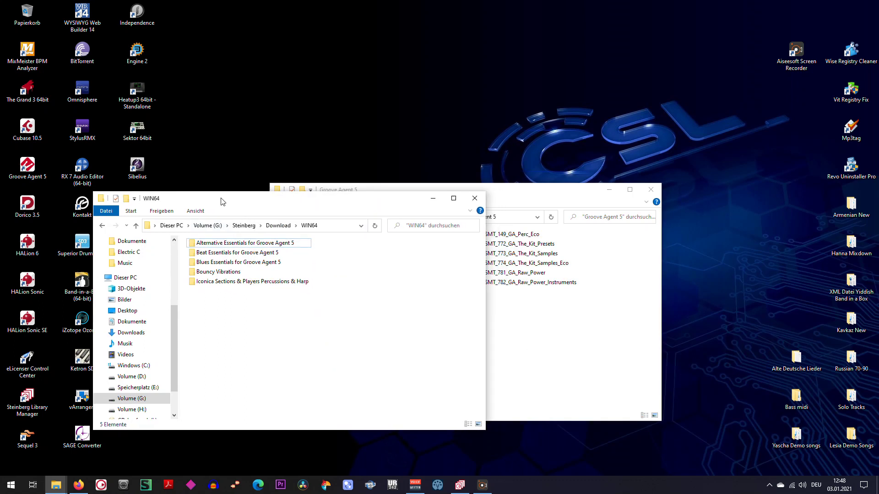
click(250, 247)
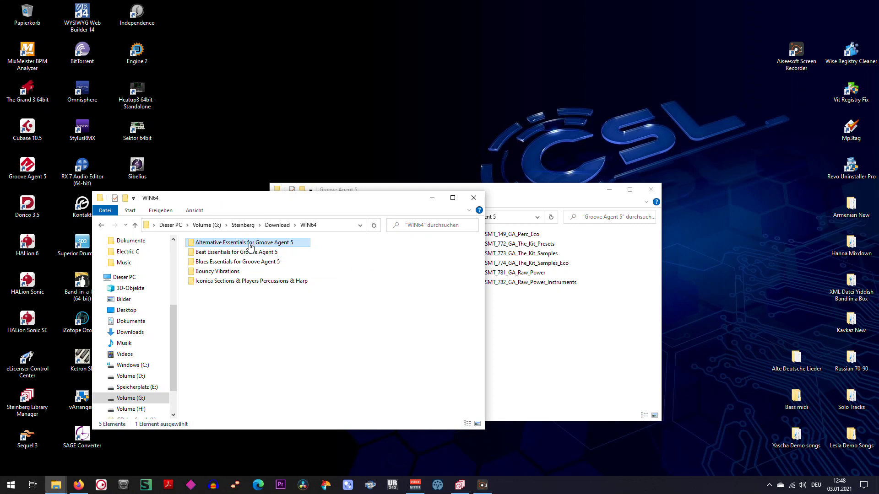
drag(251, 248, 550, 351)
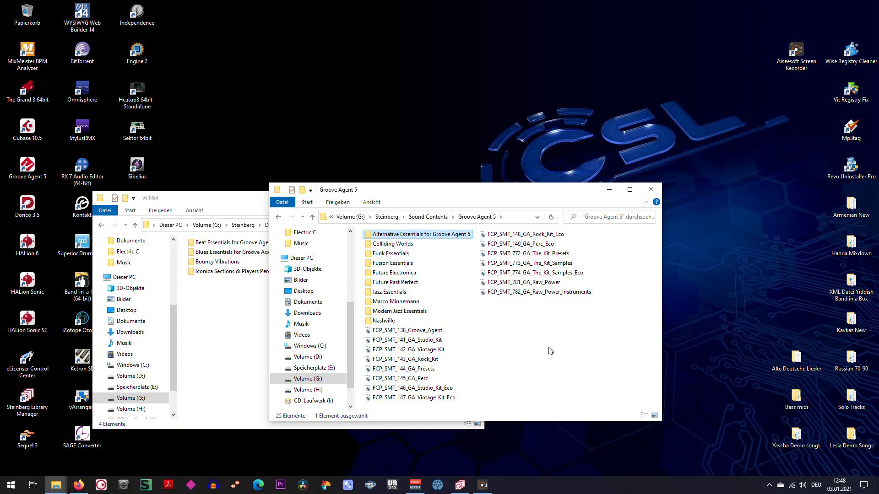
Step: Rename the moved Alternative Essentials for Groove Agent 5 folder as Alternative Essentials
click(457, 234)
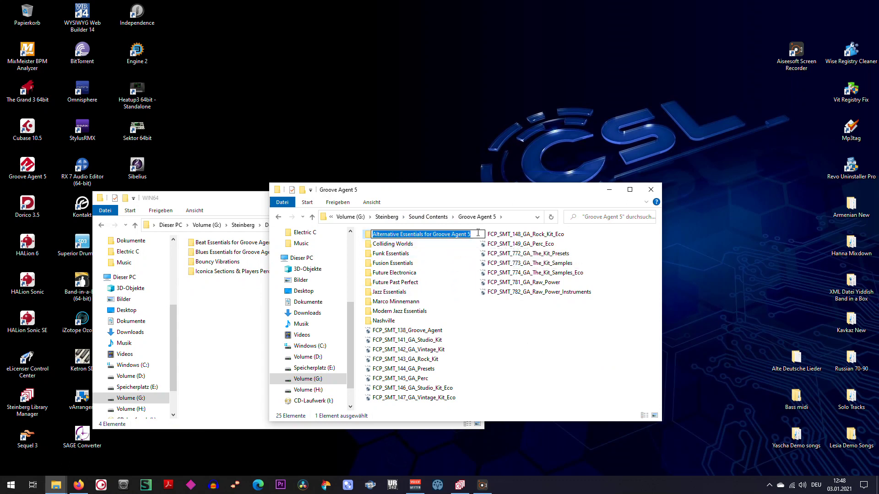
drag(476, 235, 426, 234)
key(BackSpace)
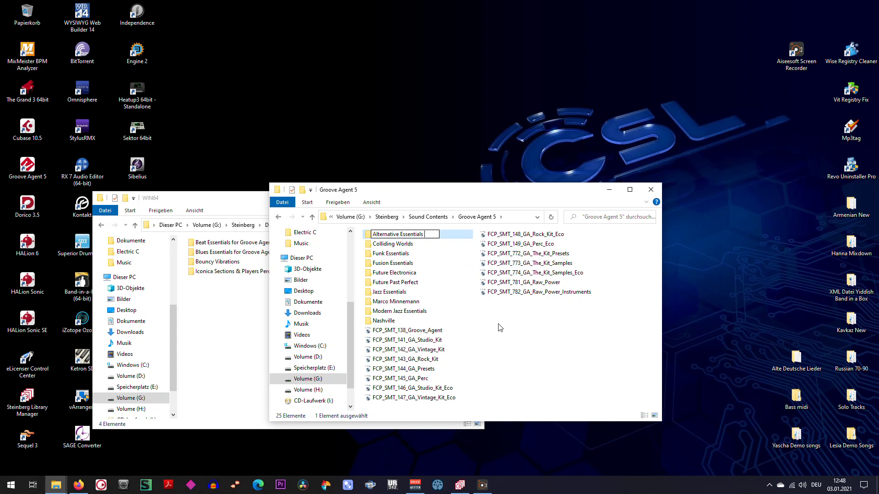
key(Return)
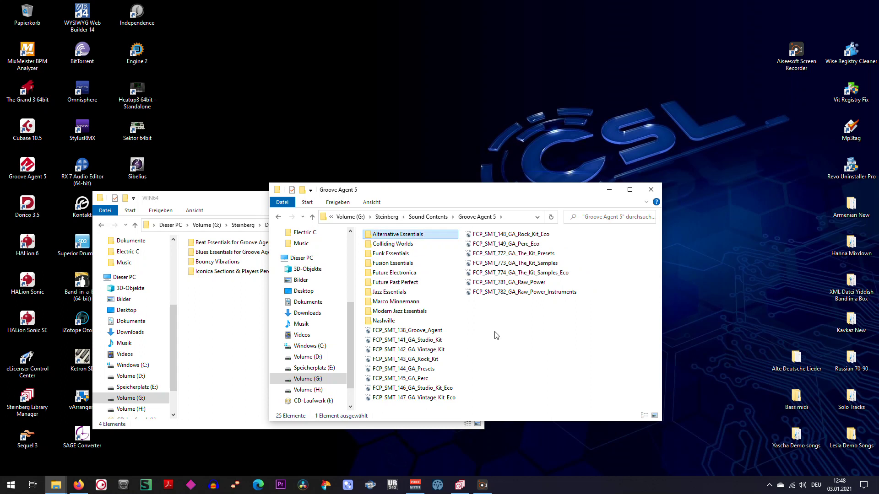
Step: Open the Alternative Essentials folder and open its ADD_SMT_224_Alternative_Essentials_Presets file with Steinberg Library Manager
double_click(420, 238)
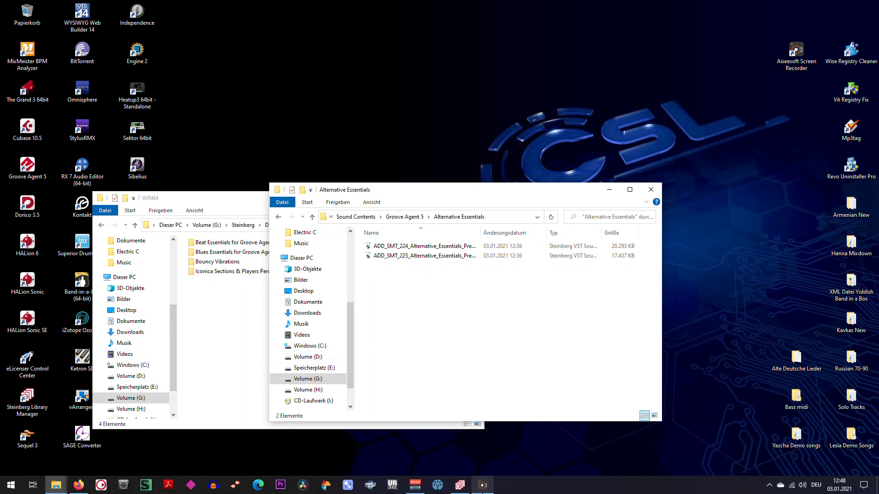
mouse_move(463, 492)
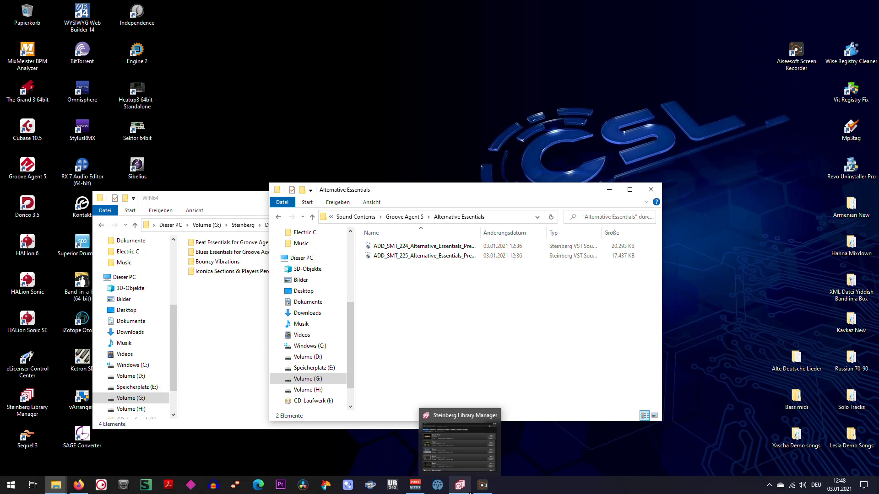
click(428, 248)
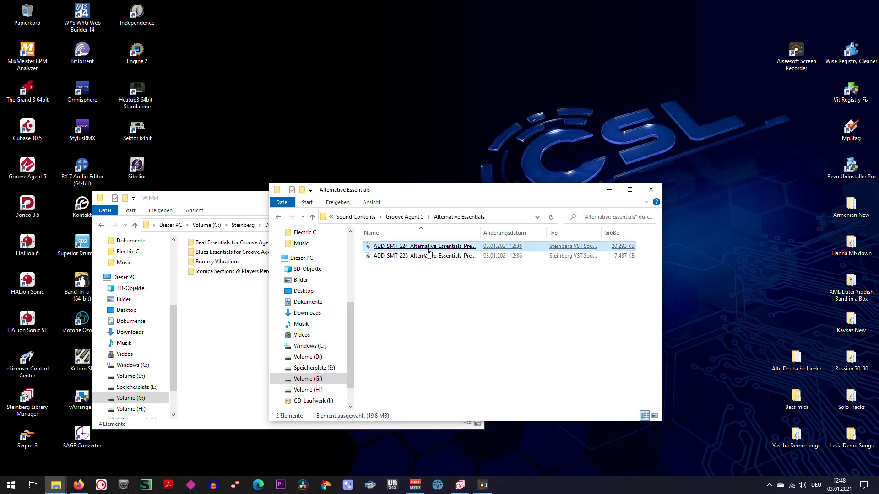
right_click(428, 251)
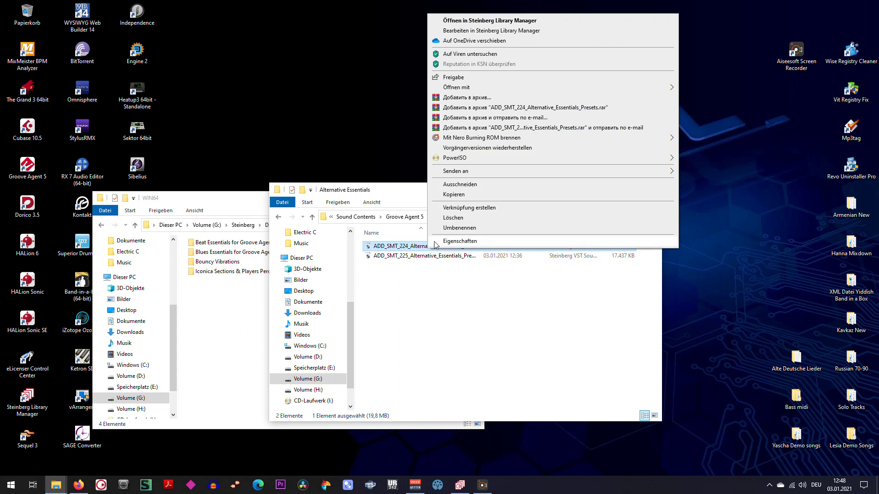
mouse_move(503, 89)
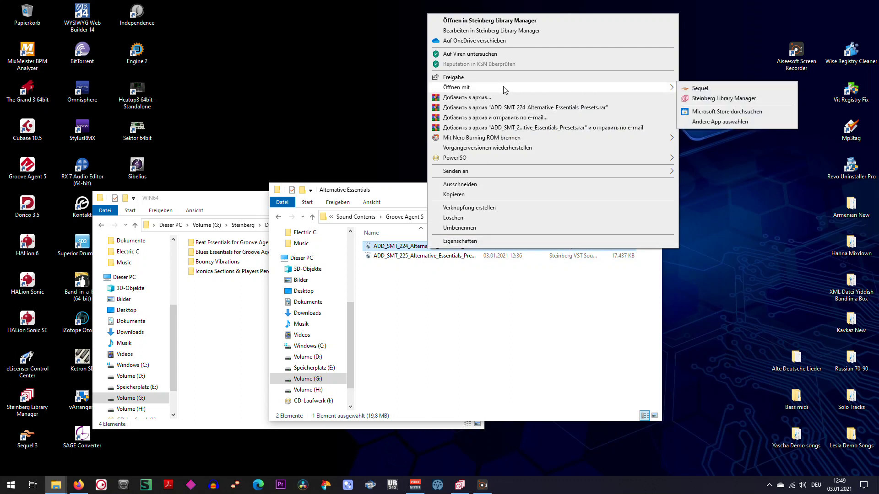
click(717, 99)
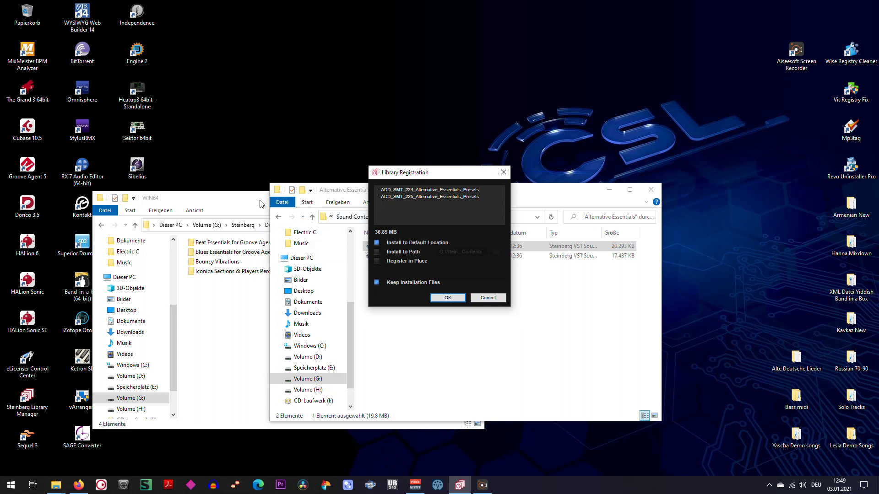
Step: Install the Alternative Essentials presets to the path G:\Steinberg\Sound Contents\Groove Agent 5\Alternative Essentials, keeping the installation files
click(377, 252)
click(497, 253)
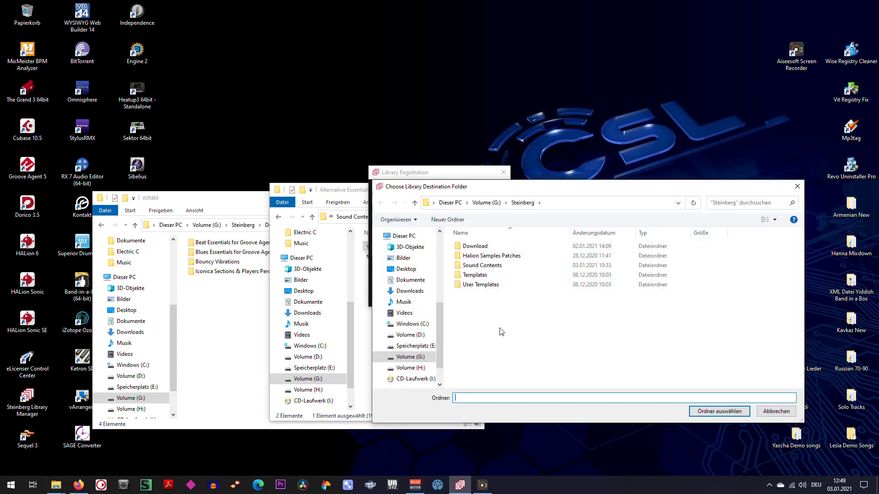
double_click(483, 265)
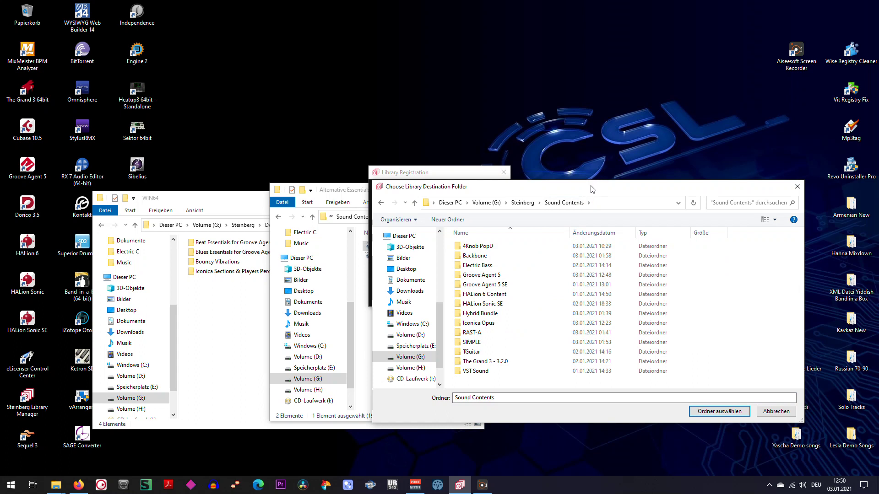
click(490, 275)
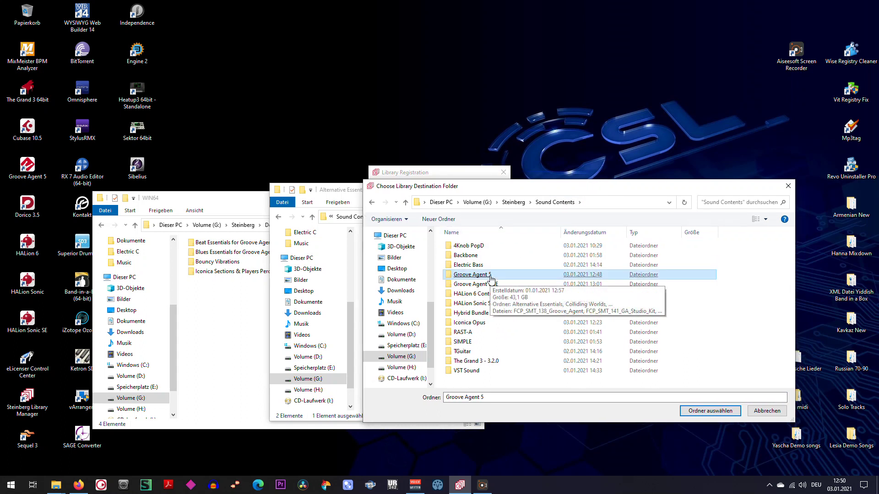
double_click(491, 277)
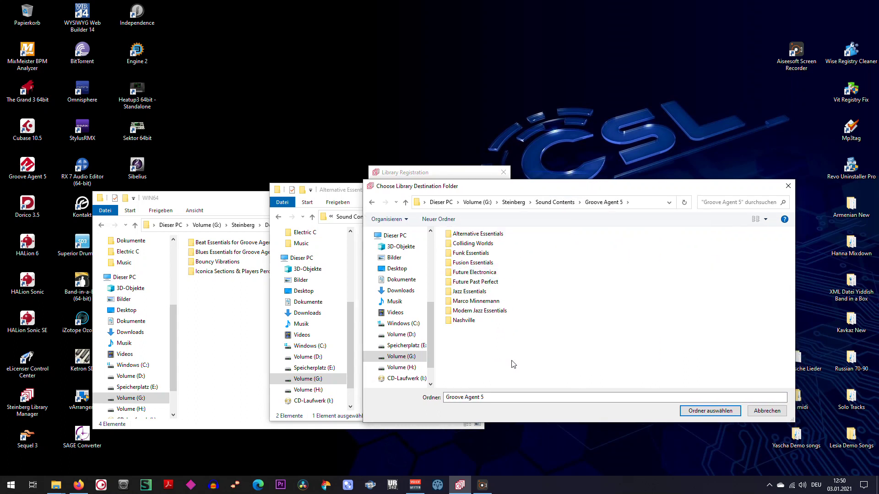
drag(560, 190, 538, 213)
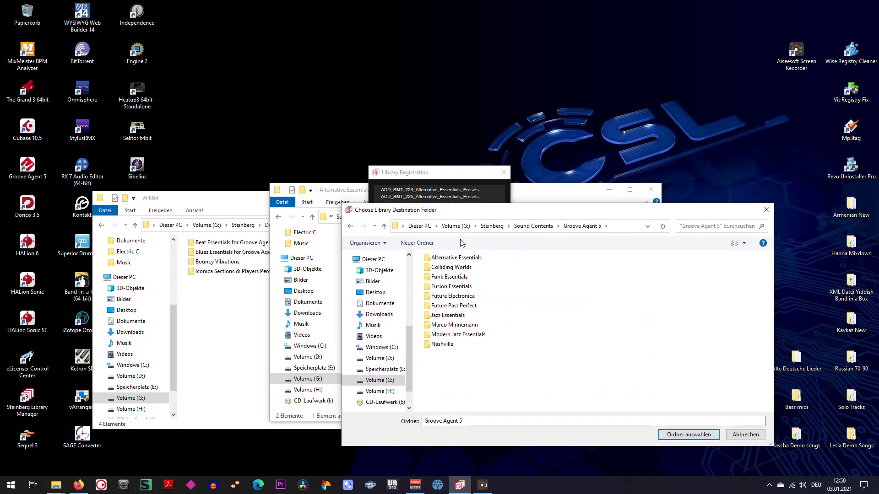
click(455, 259)
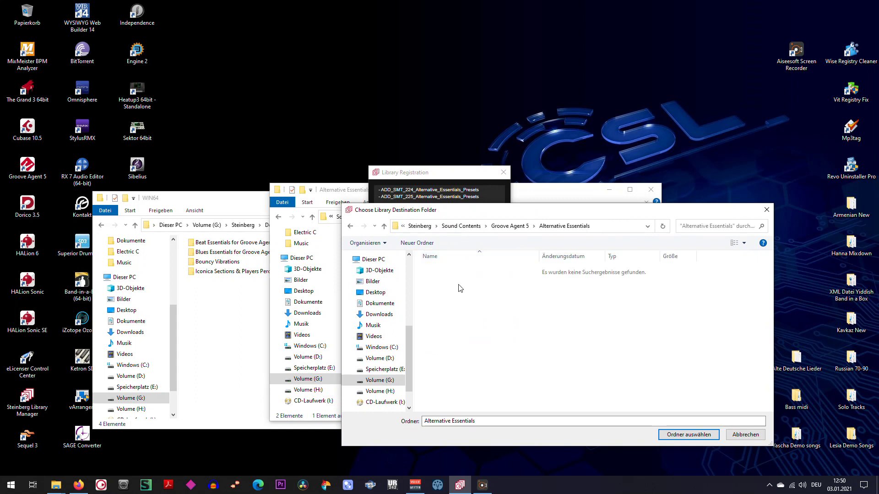
click(689, 435)
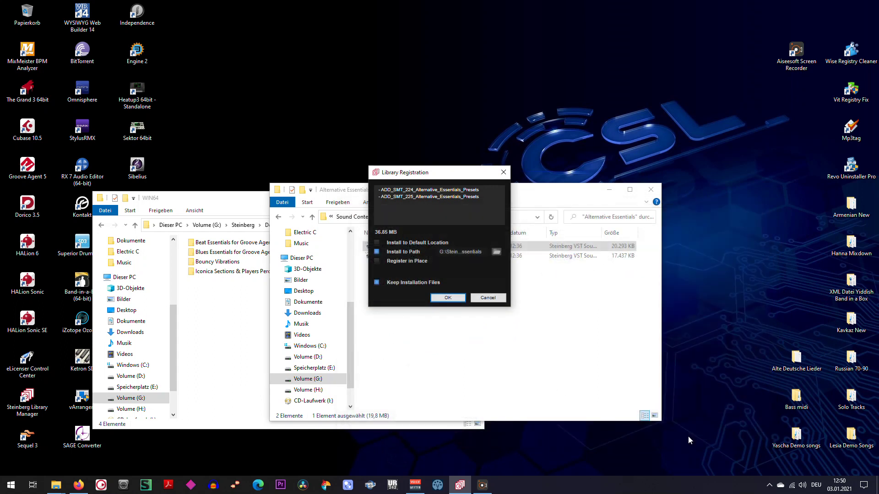
click(448, 298)
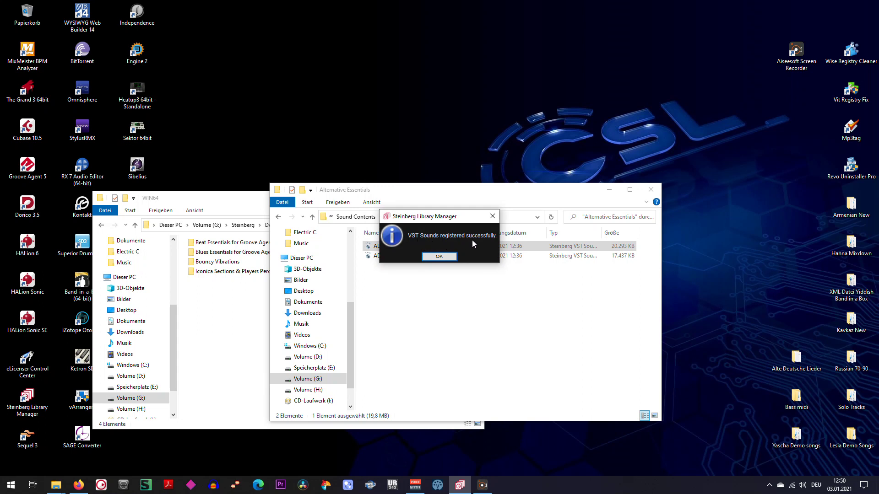
click(440, 257)
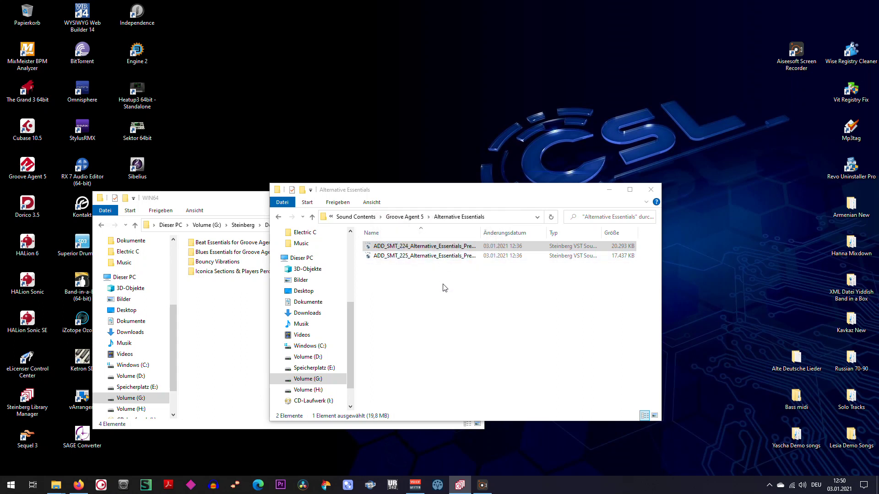
Step: Show the installed Groove Agent libraries in Steinberg Library Manager to check the Alternative Essentials entry
click(460, 490)
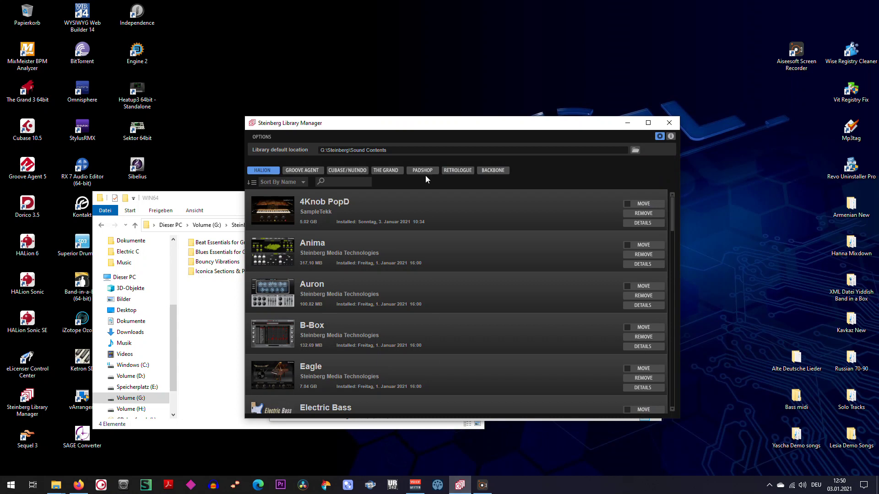
click(301, 171)
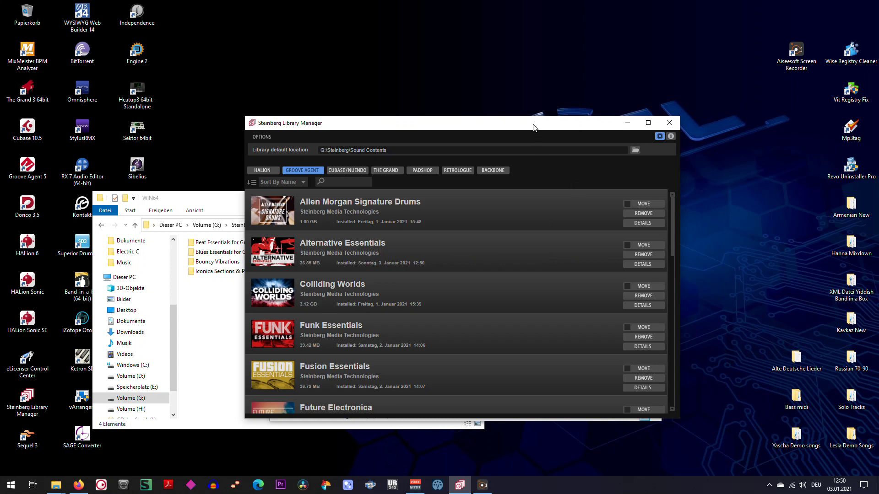
drag(533, 127, 581, 152)
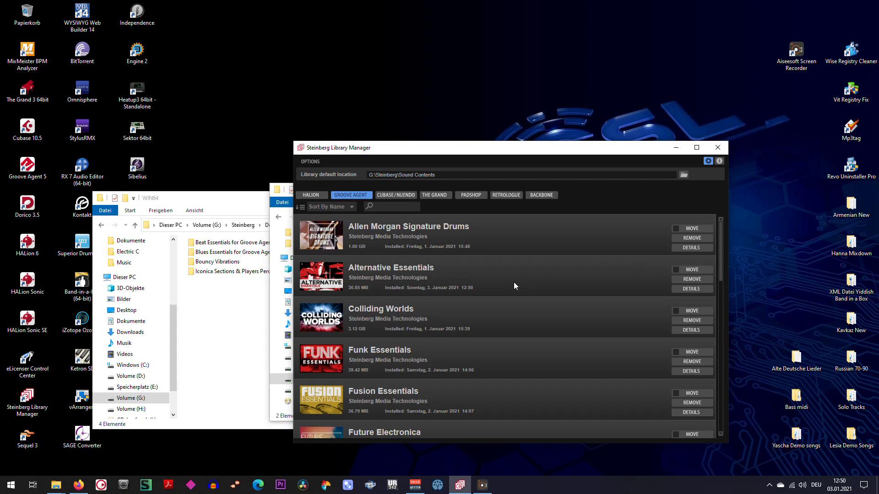
click(698, 271)
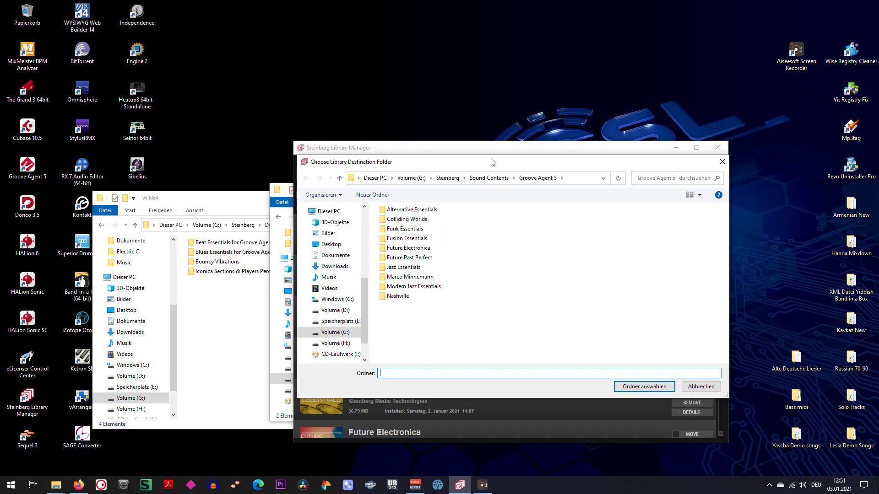
drag(490, 163, 517, 169)
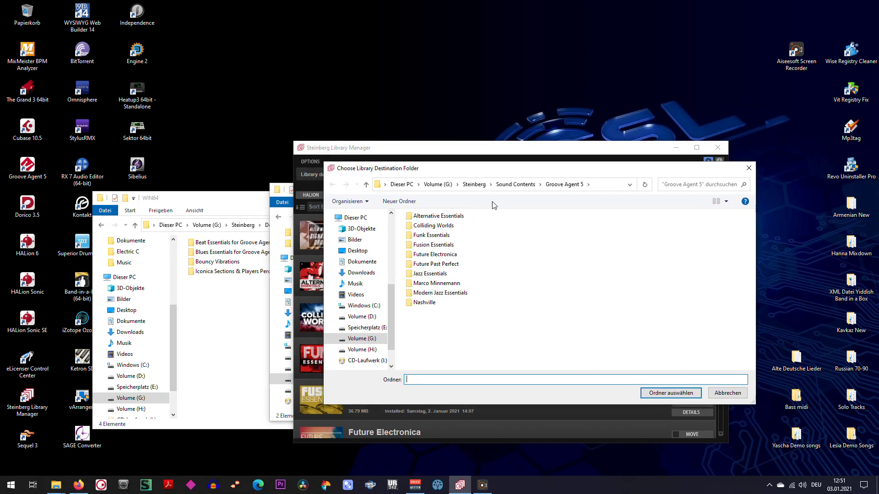
drag(555, 169, 556, 168)
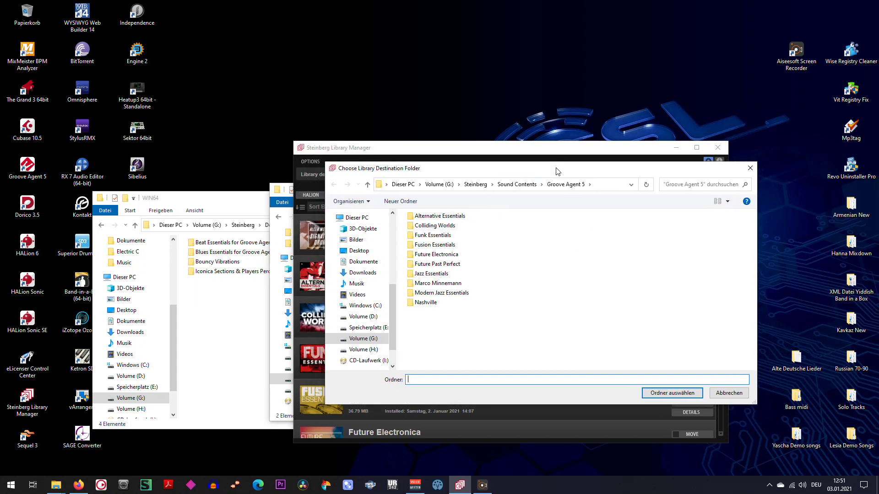
click(730, 396)
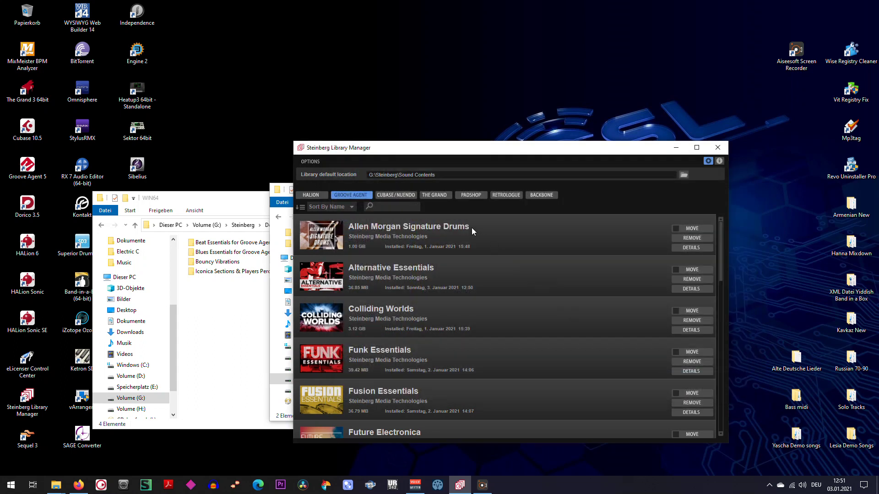
Step: Close Steinberg Library Manager, bring the WIN64 folder window to the front and start Groove Agent 5
click(721, 152)
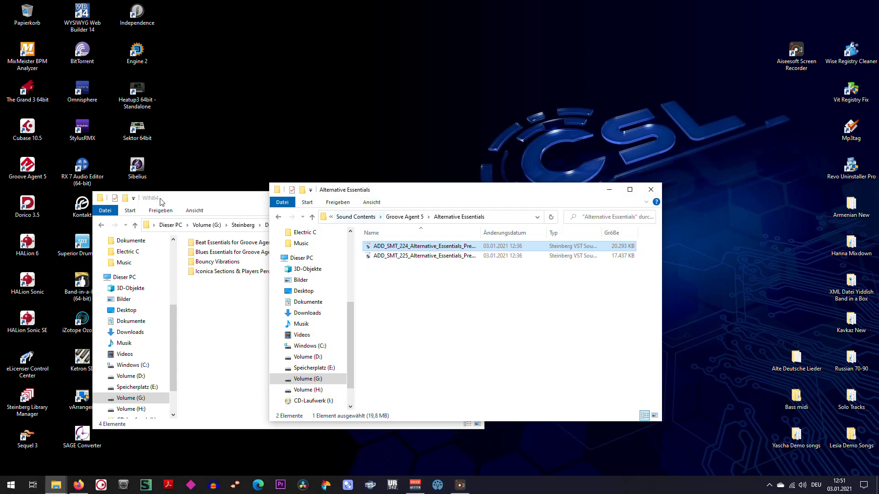
drag(211, 203, 433, 174)
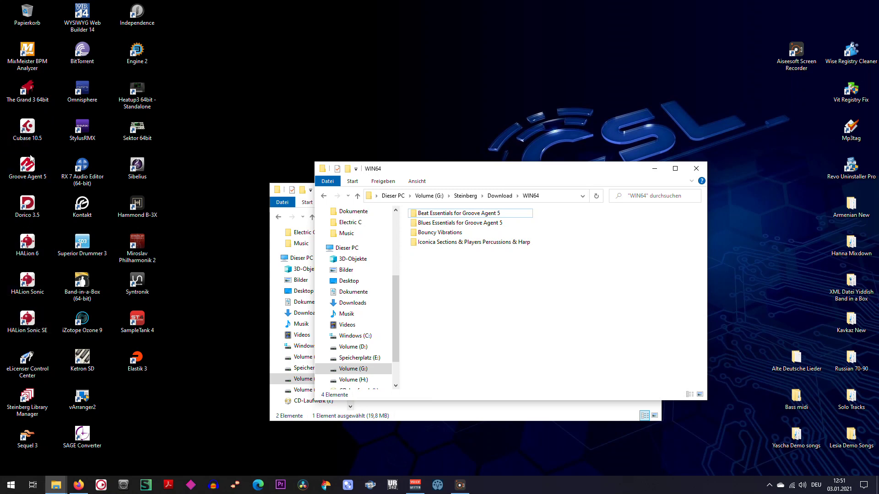
click(28, 169)
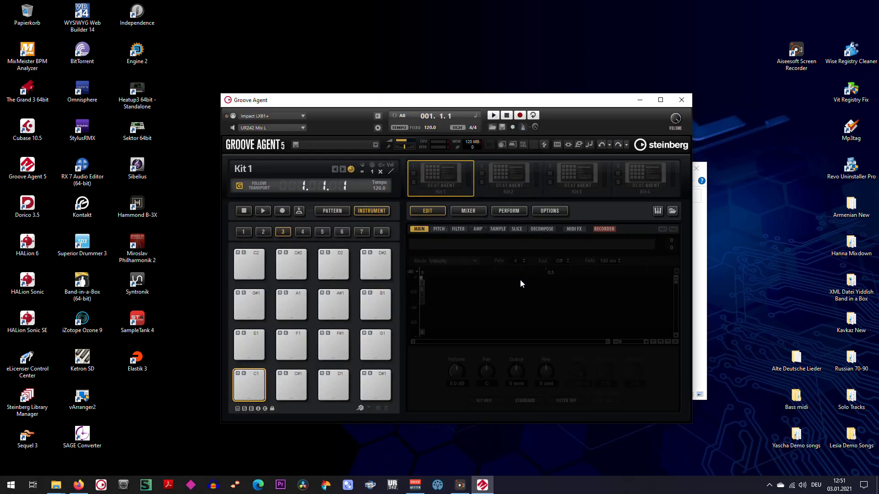
Step: Load the Sweet Like Sugar kit with patterns from the Alternative Essentials instrument set into the first kit slot
right_click(448, 175)
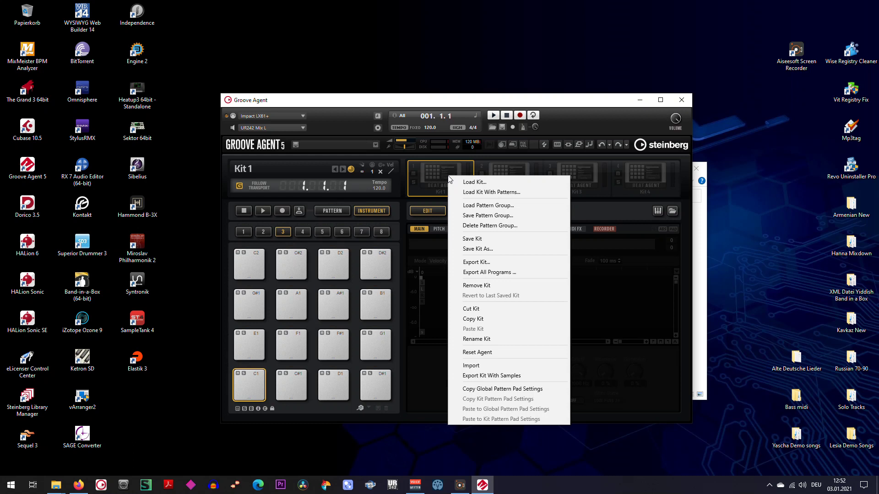
click(486, 194)
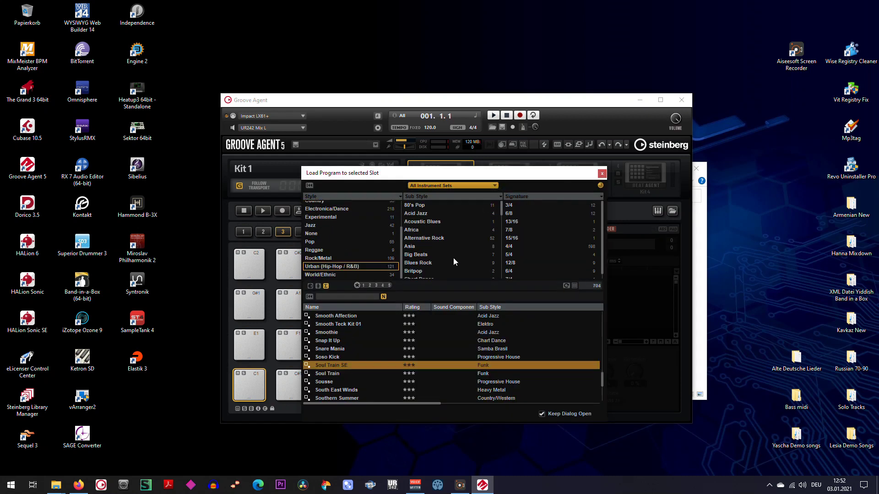
click(444, 187)
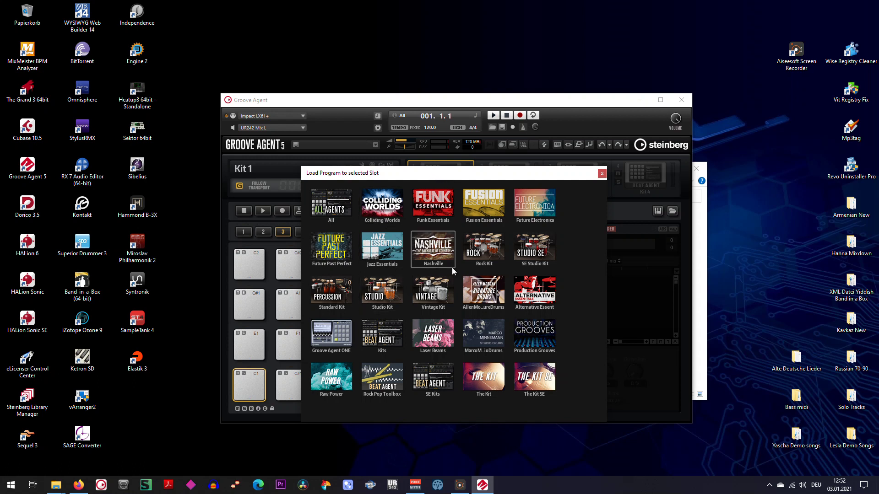
click(541, 299)
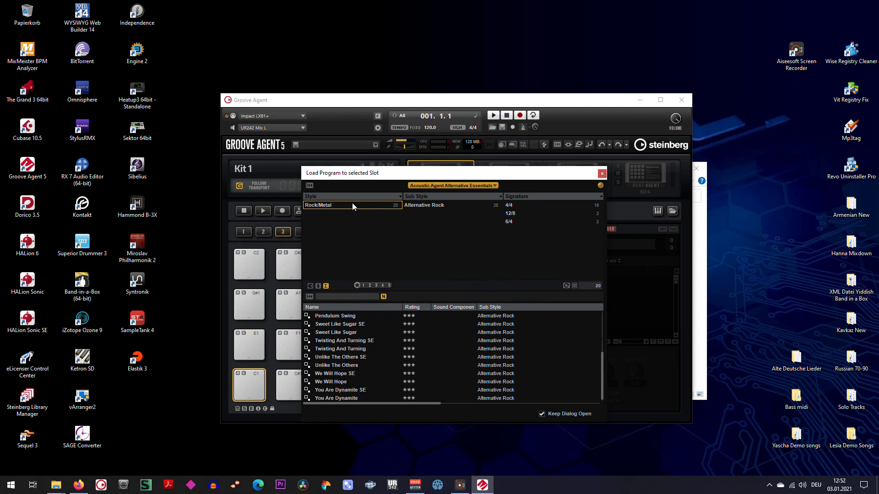
double_click(347, 334)
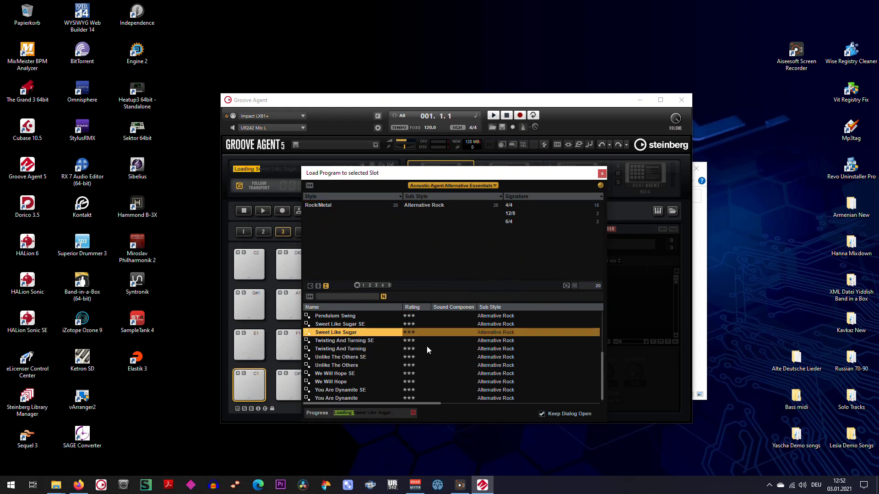
drag(471, 177, 514, 173)
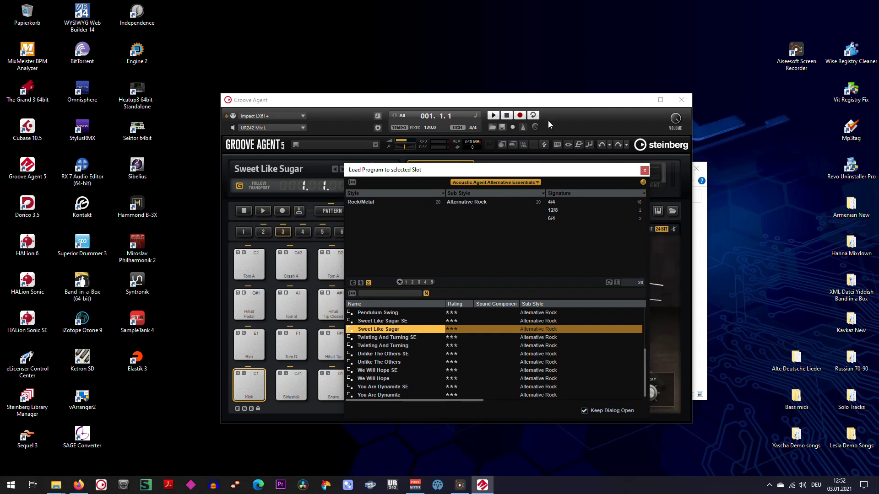
click(644, 171)
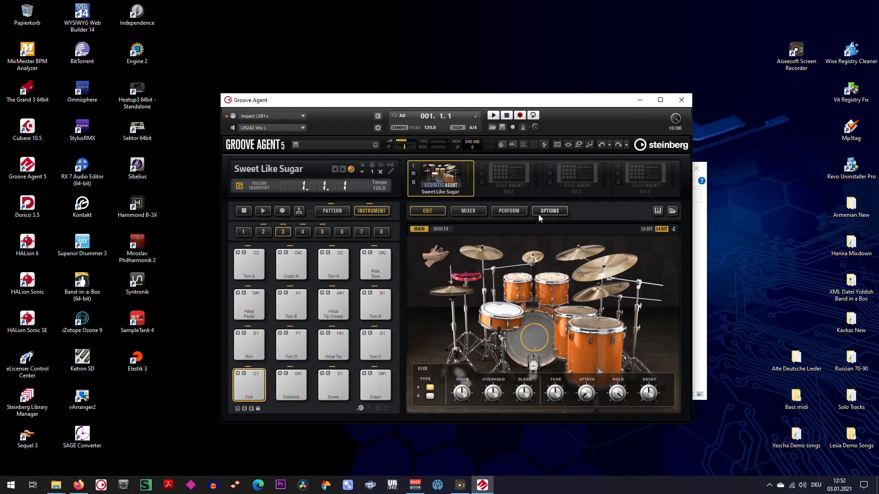
Step: Audition the Main 12 and Main 13 patterns of the Sweet Like Sugar kit, then close Groove Agent 5
click(333, 212)
click(334, 346)
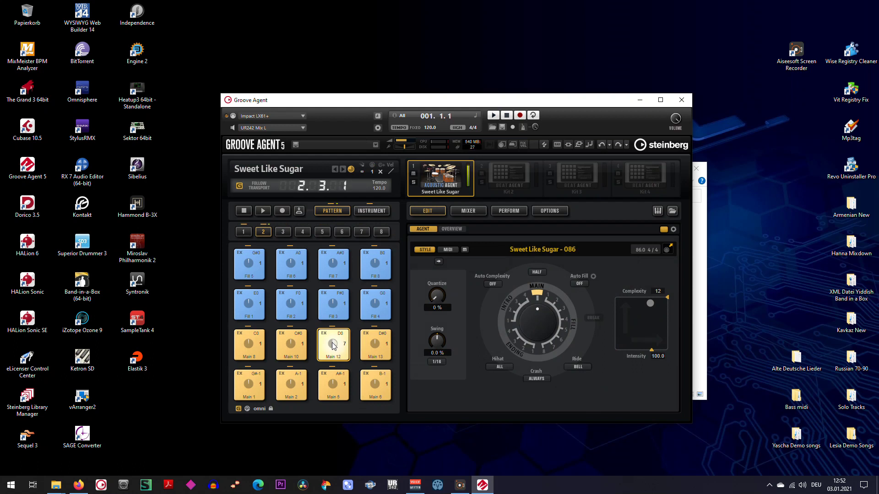
click(376, 348)
click(682, 100)
click(440, 258)
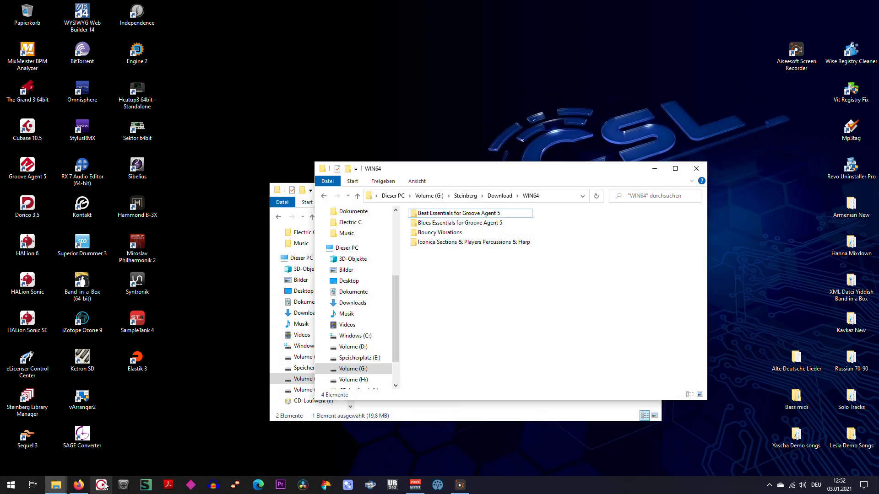
Step: Switch to Firefox and open the VST Sound Loop Sets product page on the Steinberg website to examine the offered collections
click(78, 485)
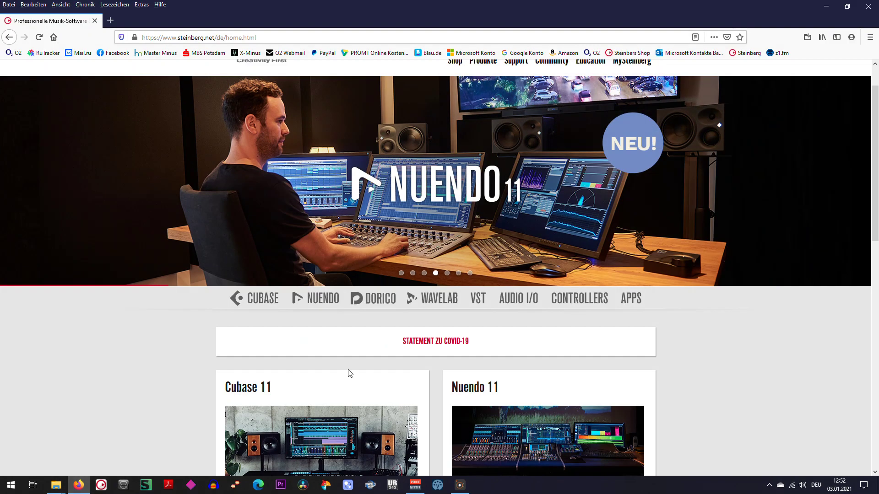
scroll(687, 178, up, 1)
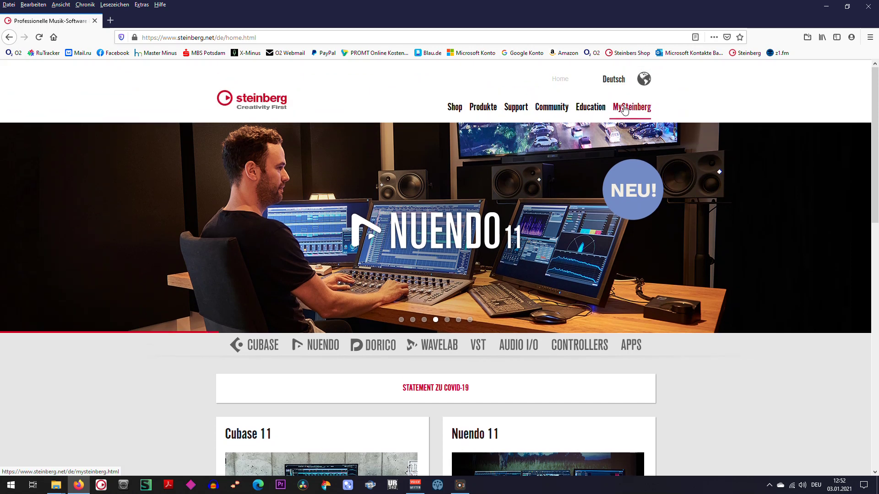
mouse_move(493, 110)
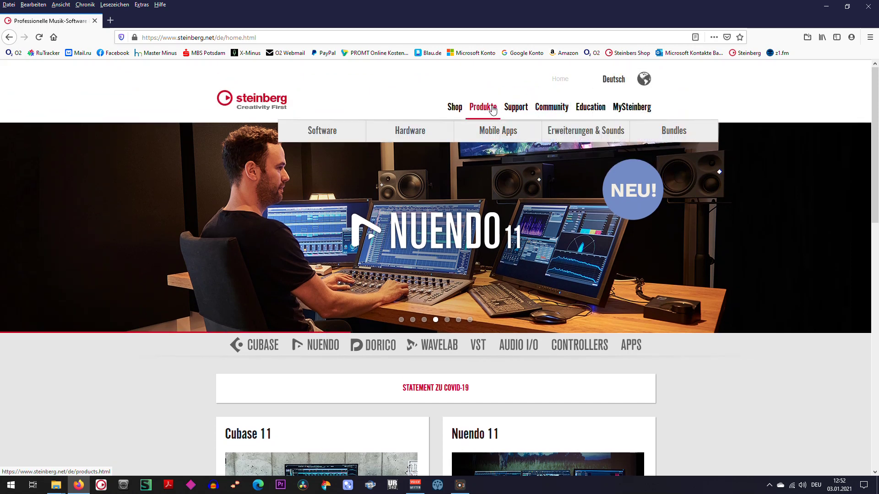
mouse_move(339, 134)
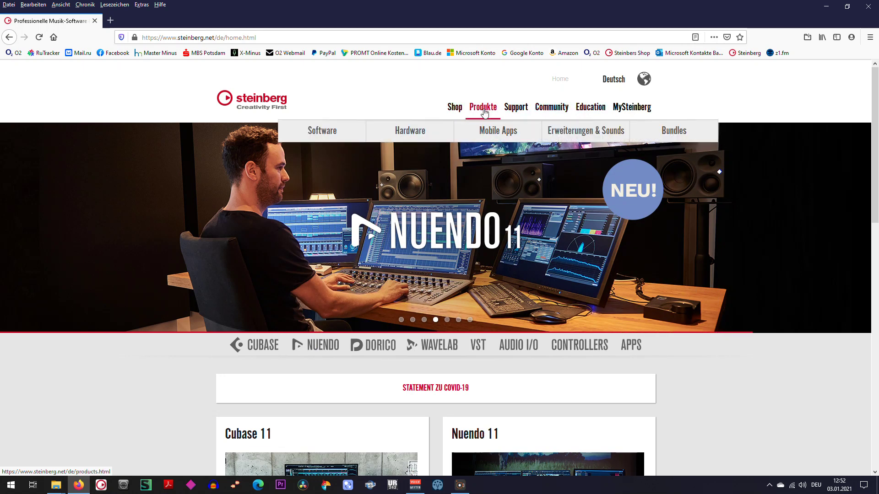
mouse_move(575, 137)
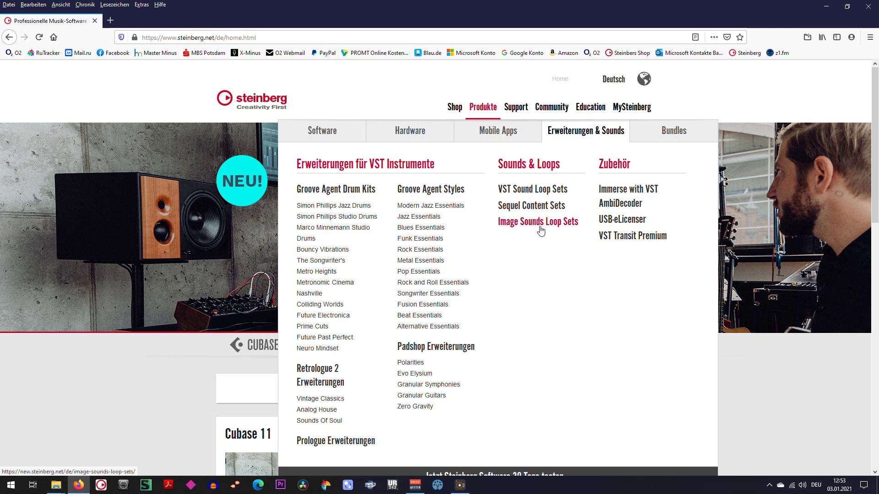
click(544, 193)
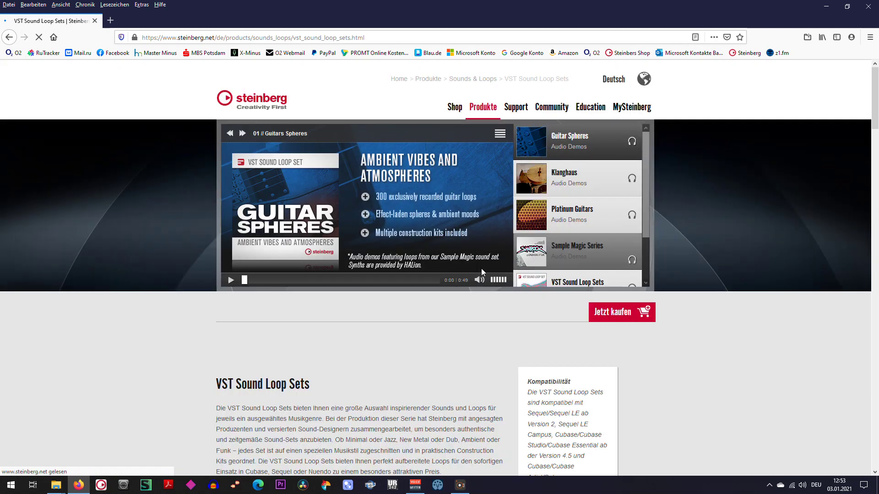
scroll(468, 277, down, 8)
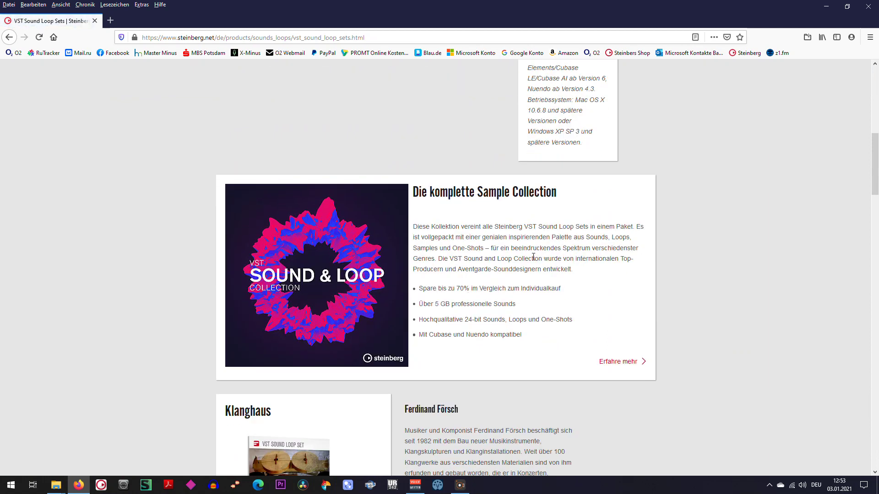
Step: Look over the sample collection and compatibility details on the VST Sound Loop Sets page
scroll(407, 267, down, 5)
scroll(407, 267, up, 5)
scroll(659, 315, up, 8)
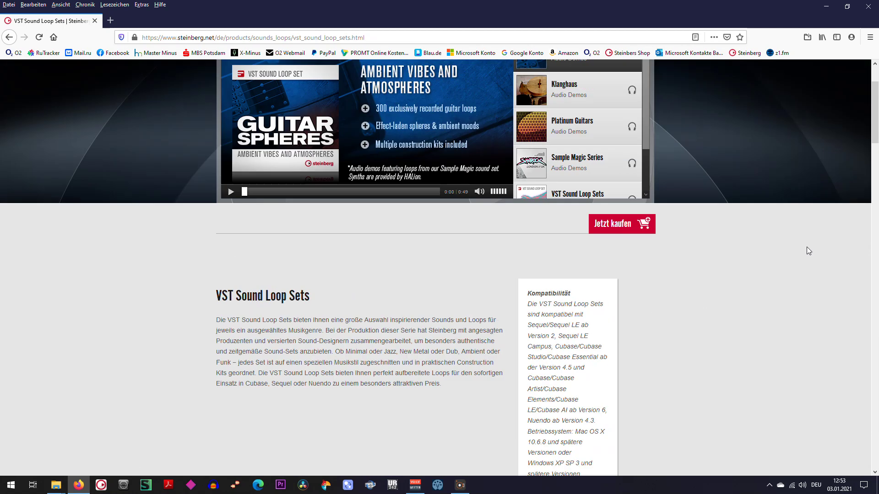
Step: Return to the Steinberg home page, open the Image Sounds Loop Sets page to examine the offered sets, and close Firefox
click(11, 38)
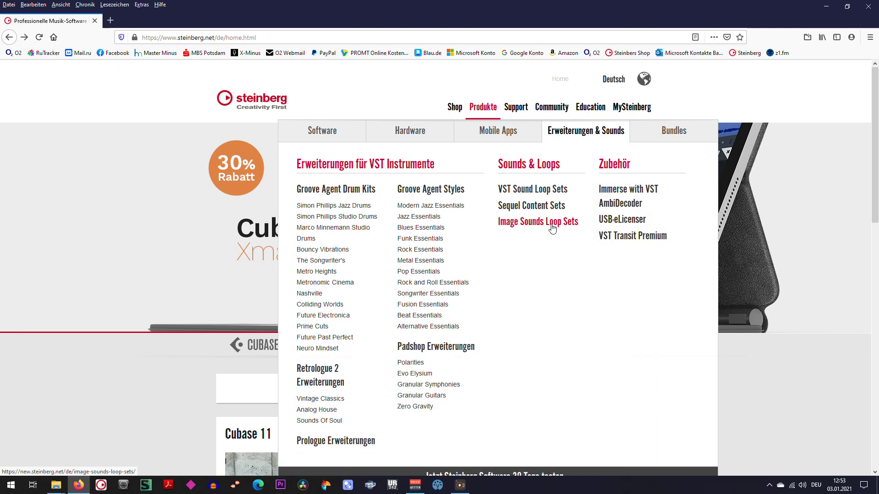
click(552, 224)
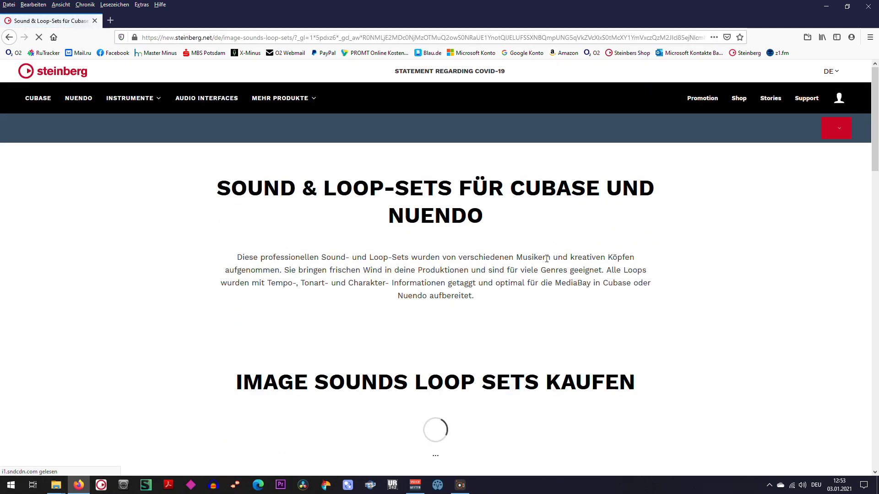
scroll(547, 260, down, 4)
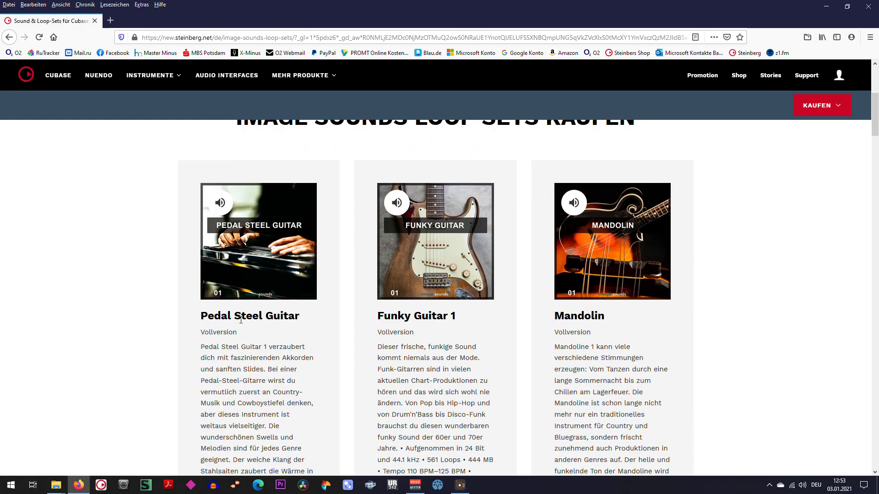
scroll(759, 295, down, 10)
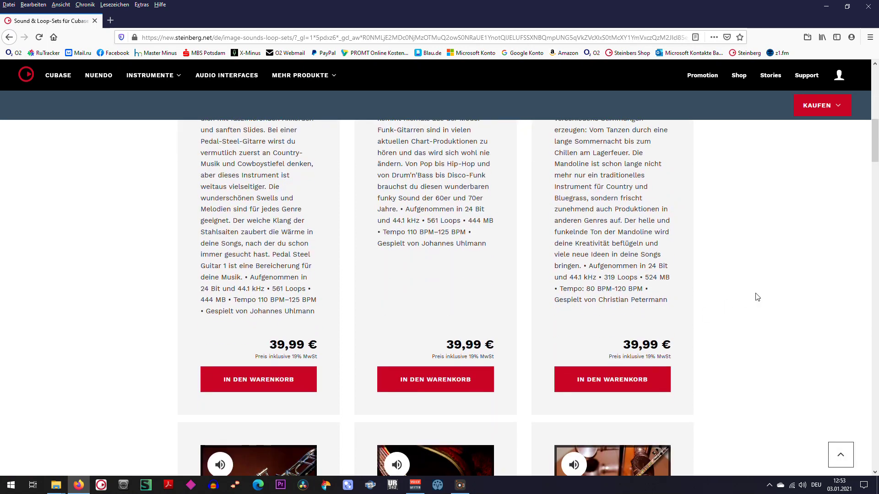
scroll(778, 299, up, 10)
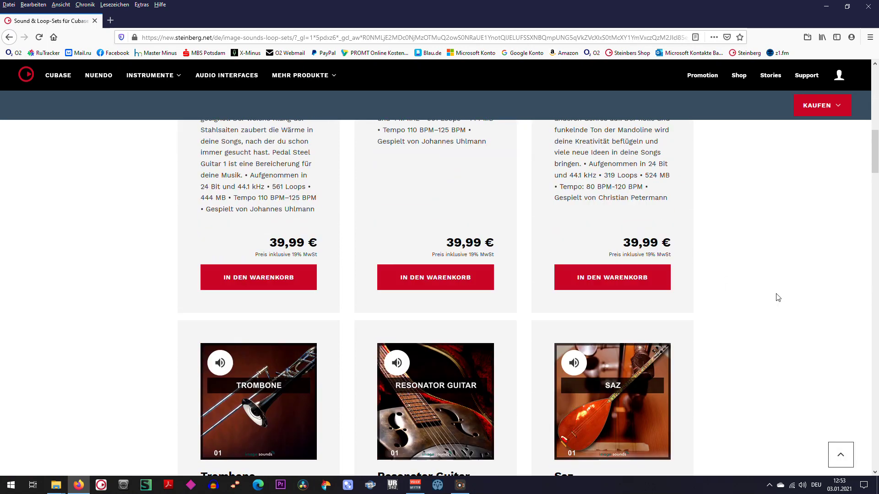
click(870, 7)
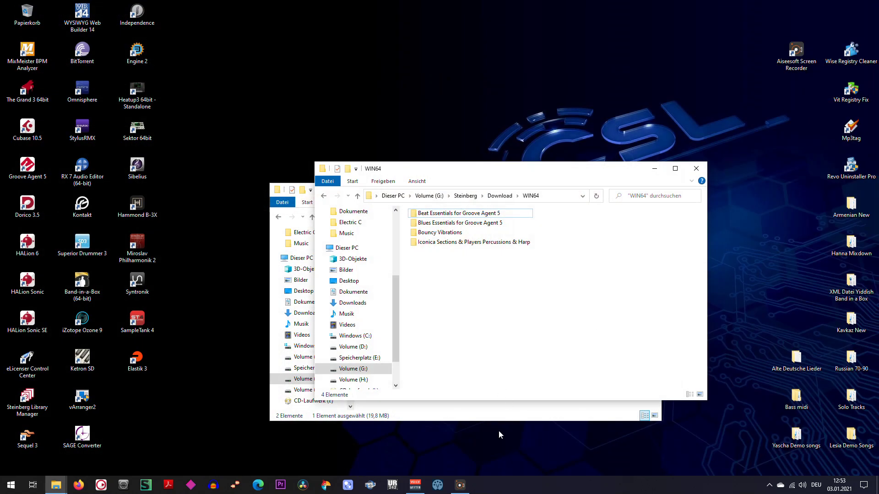
Step: Open Steinberg Download Assistant, display the 60s Guitar download in the Sounds & Loops category, and close the assistant
mouse_move(466, 490)
click(102, 486)
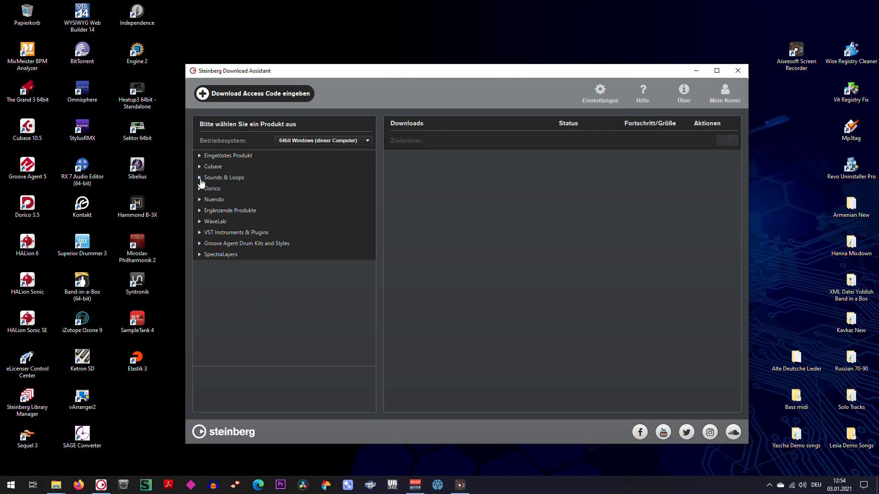
click(200, 179)
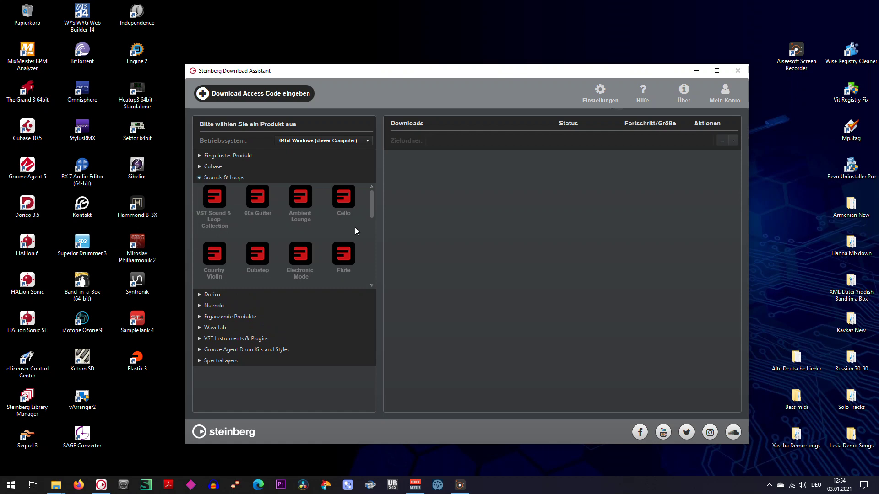
click(262, 204)
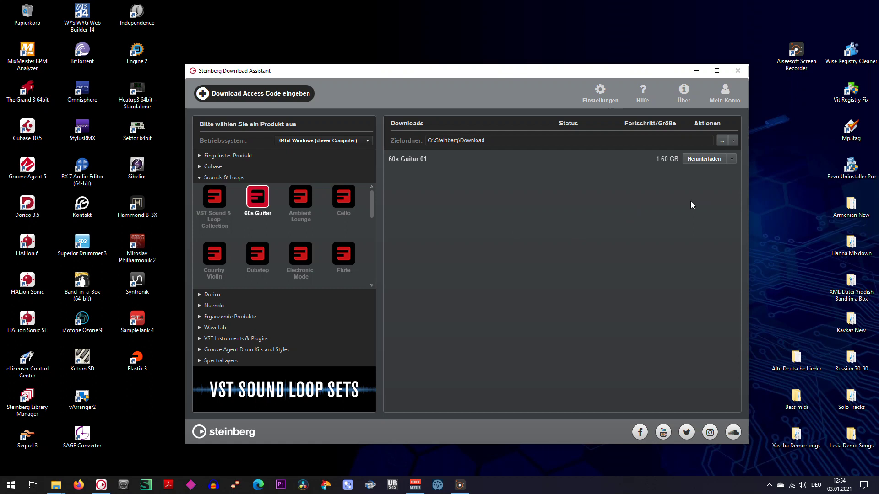
click(737, 71)
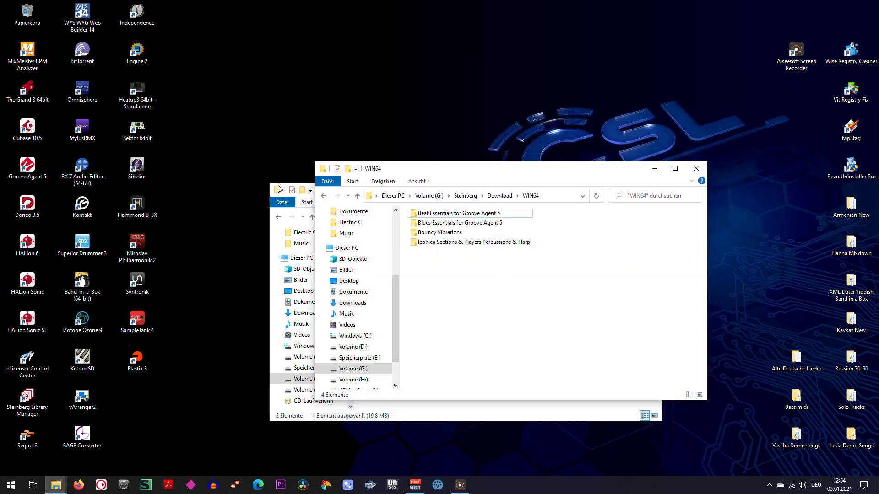
Step: Start Cubase 10.5, minimize both open folder windows, and create an empty project in the Ремиксы folder
double_click(30, 128)
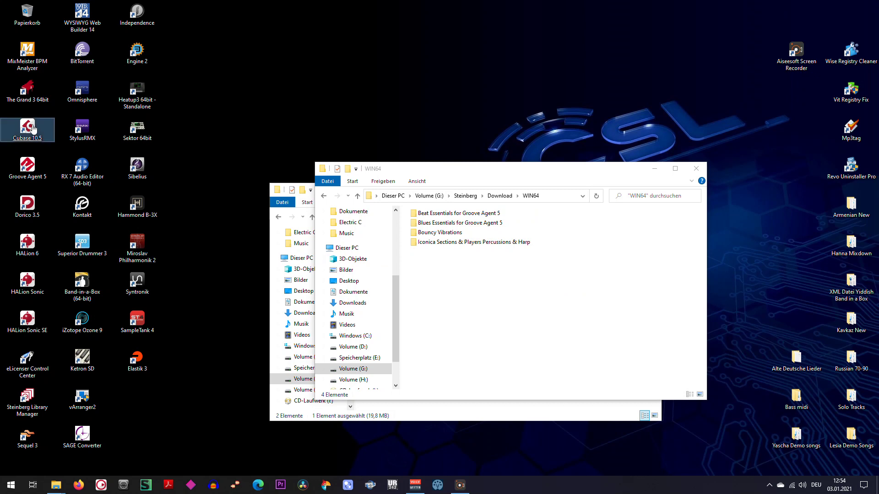
click(656, 172)
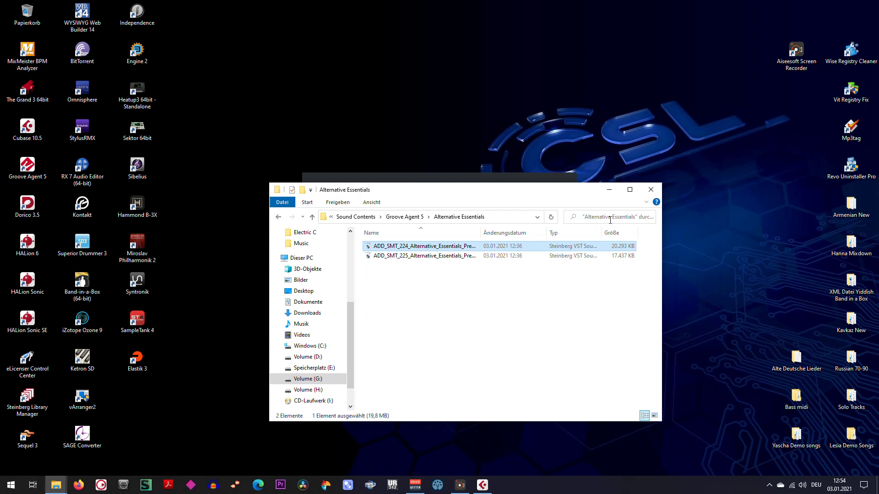
click(607, 191)
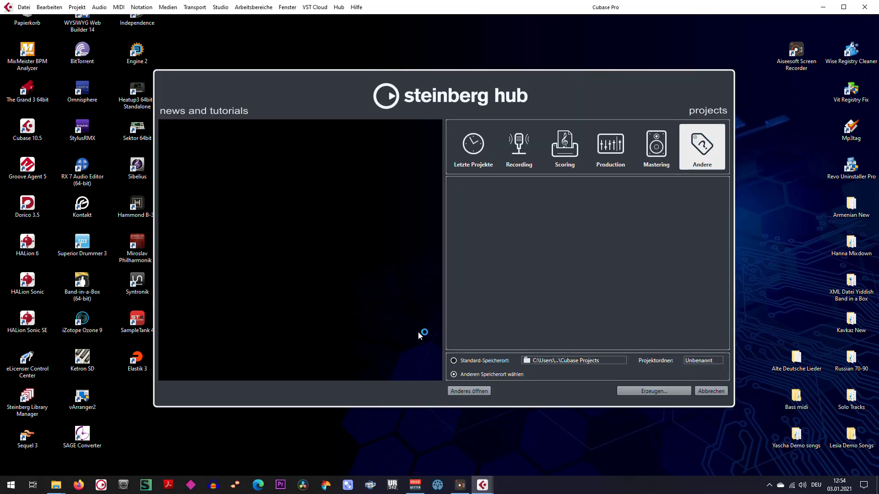
click(657, 393)
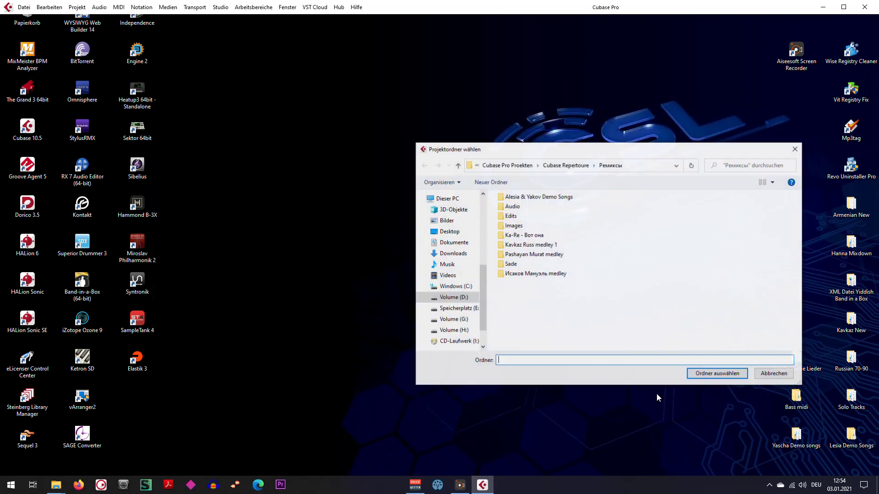
click(714, 375)
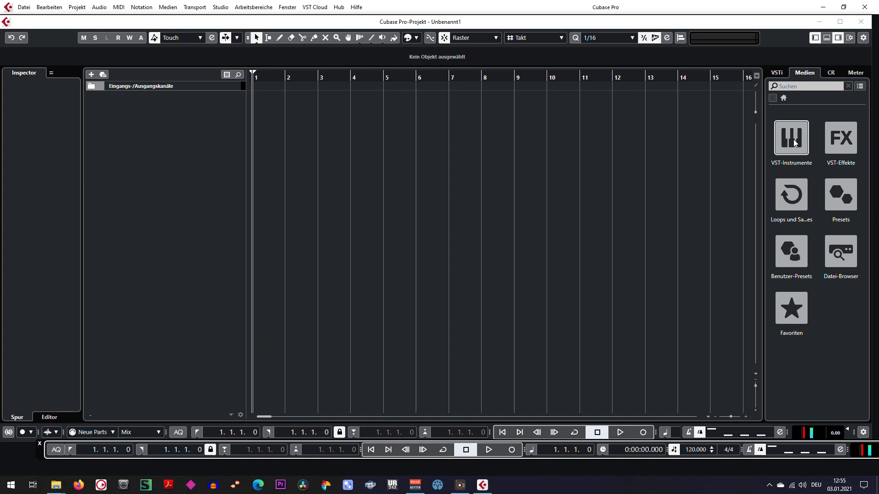
Step: Browse the Loops and Samples library in the project's media browser and open the Colliding Worlds set
click(800, 208)
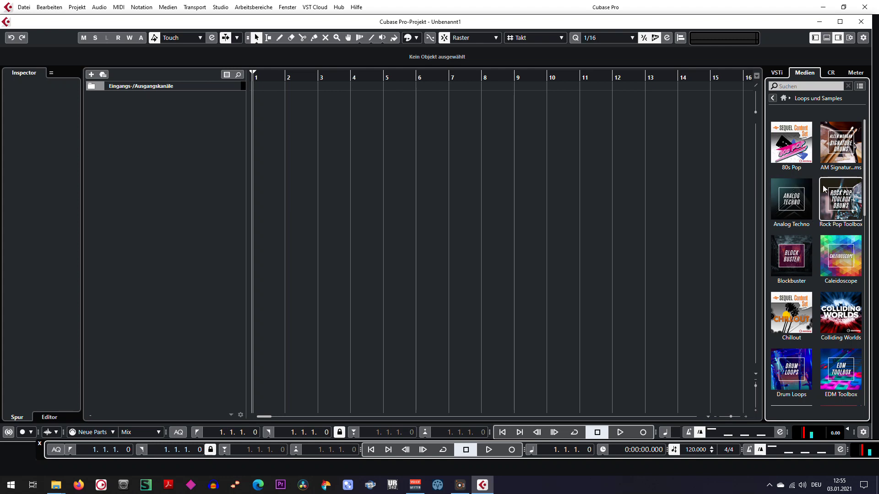
scroll(814, 195, down, 1)
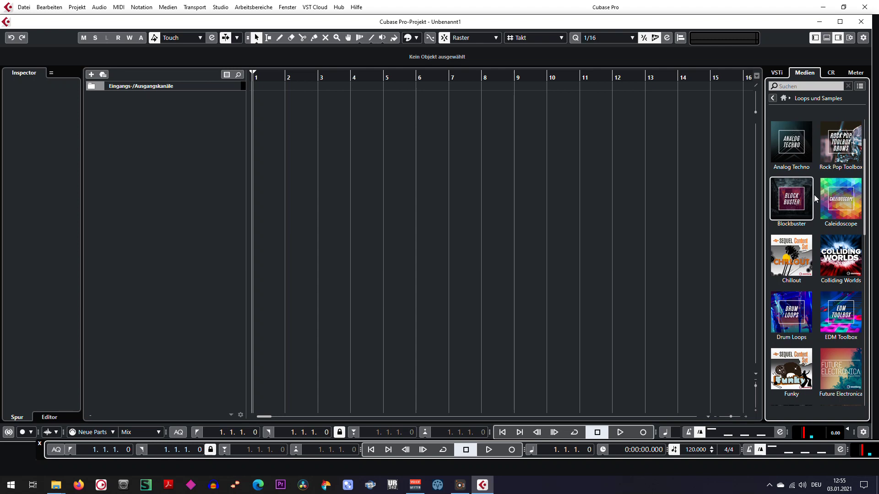
scroll(846, 261, down, 5)
scroll(846, 261, up, 5)
click(845, 261)
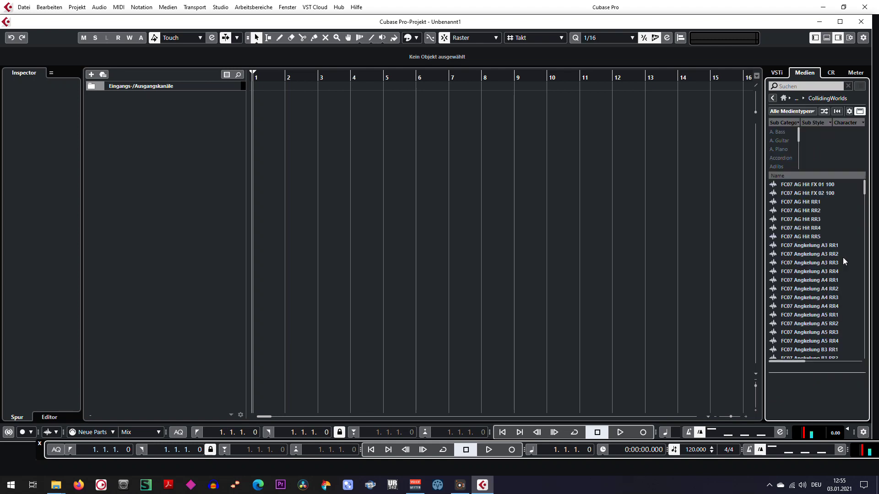
Step: Place the FC07 Angkelung A3 RR2 sample on a new audio track at bar 1, then close Cubase
click(799, 256)
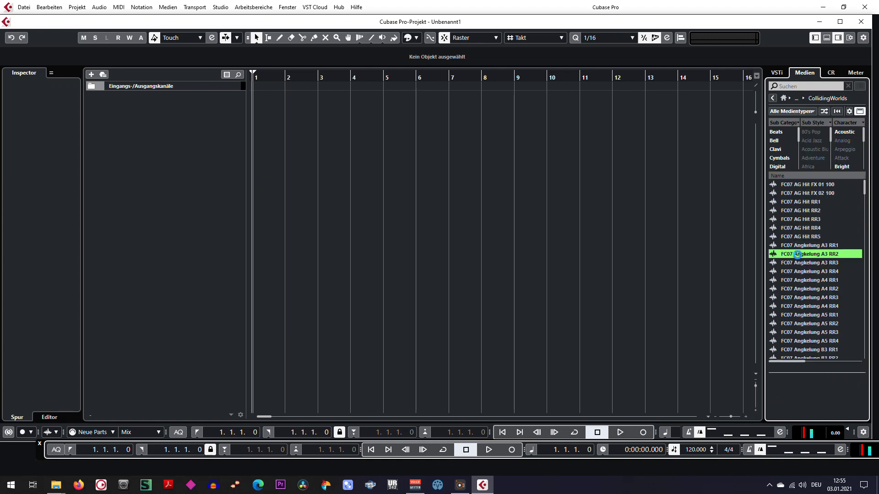
drag(799, 256, 267, 120)
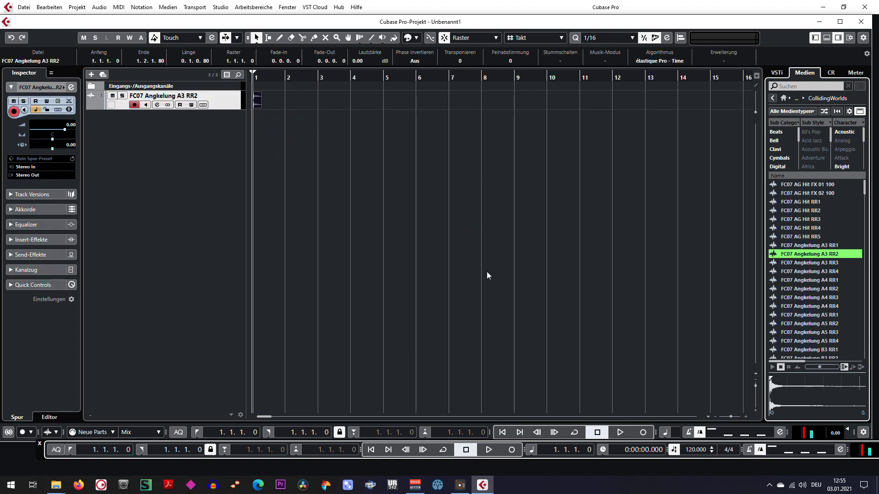
click(869, 9)
click(441, 258)
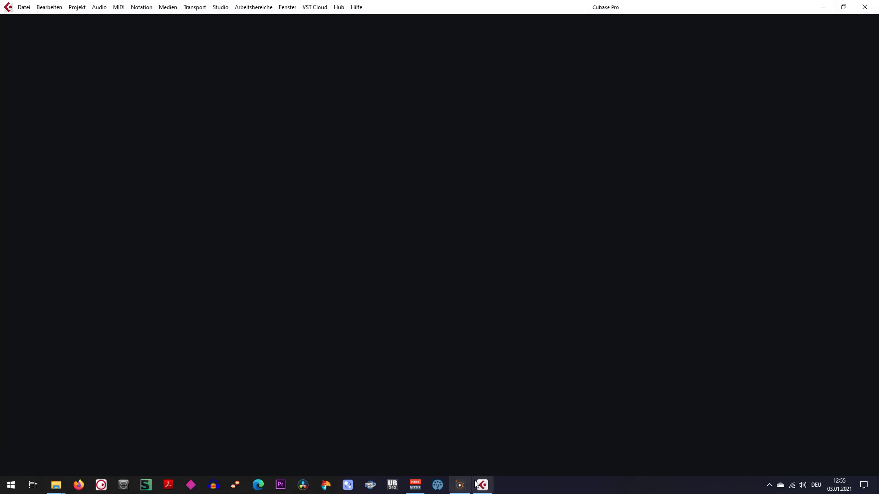